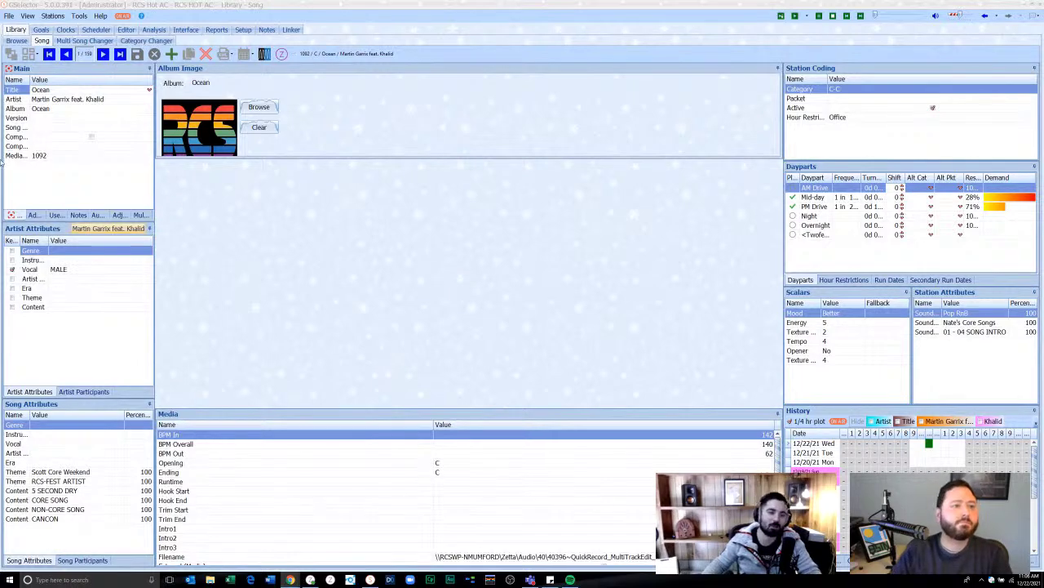
- Show the Library Browse list of all 483 songs with its attribute filters
left_click(15, 41)
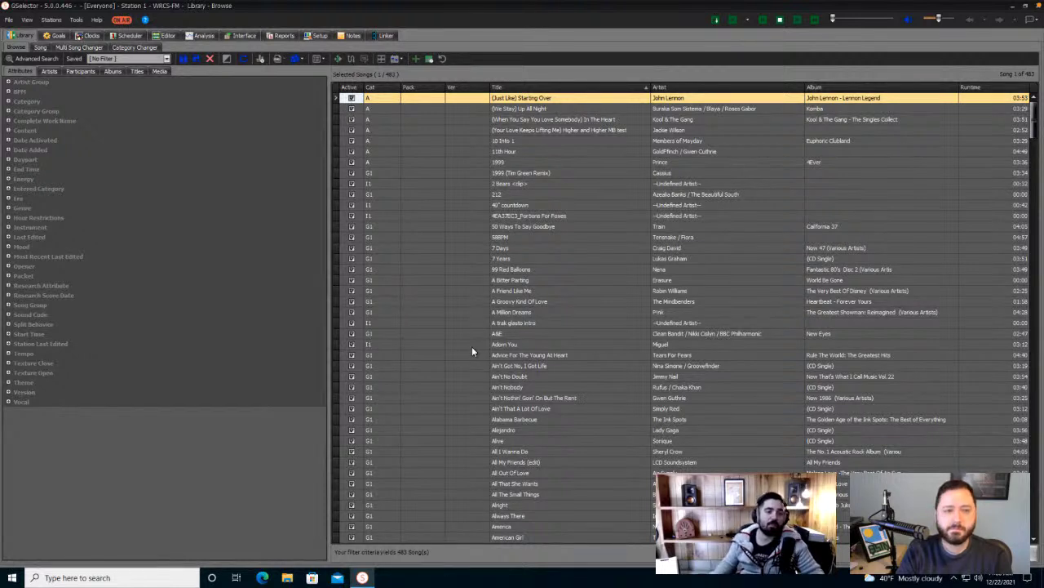
- Select the A&E song and bring up Station 1's Station Settings page
left_click(476, 333)
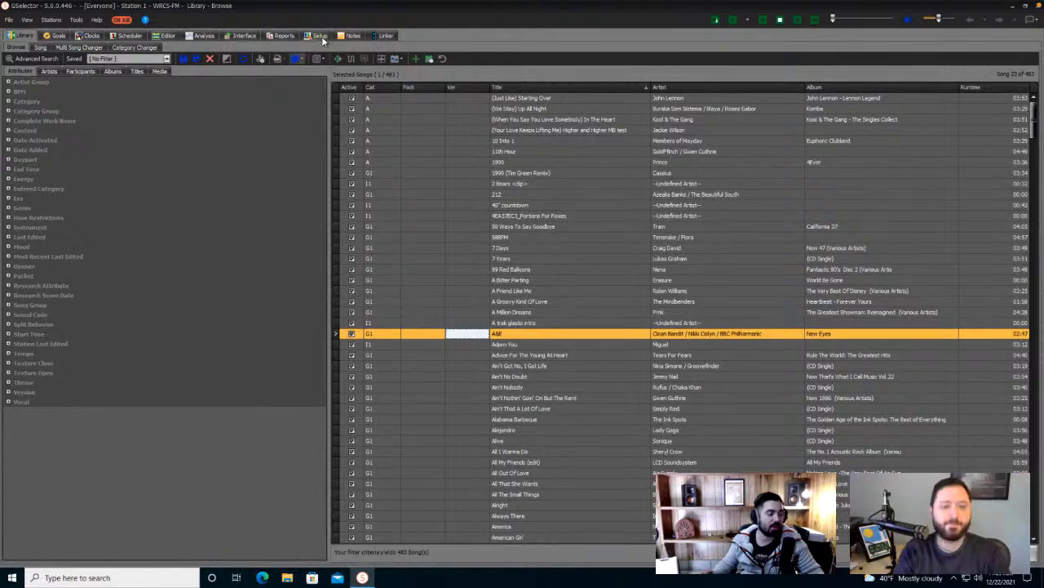
left_click(322, 38)
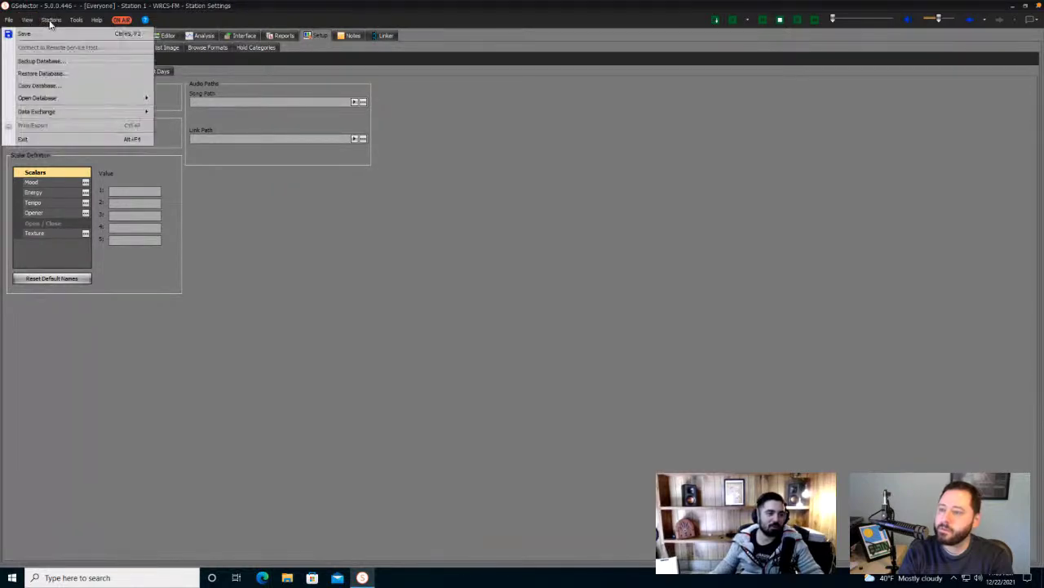
- Set Global Settings Appearance Style icon size to maximum, then return to the Library list
mouse_move(76, 20)
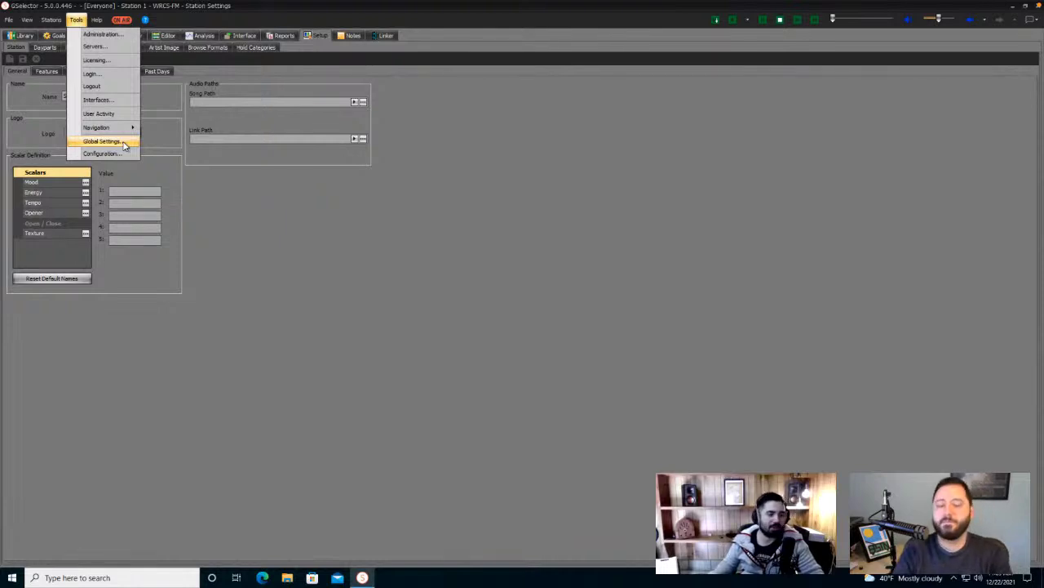
left_click(101, 141)
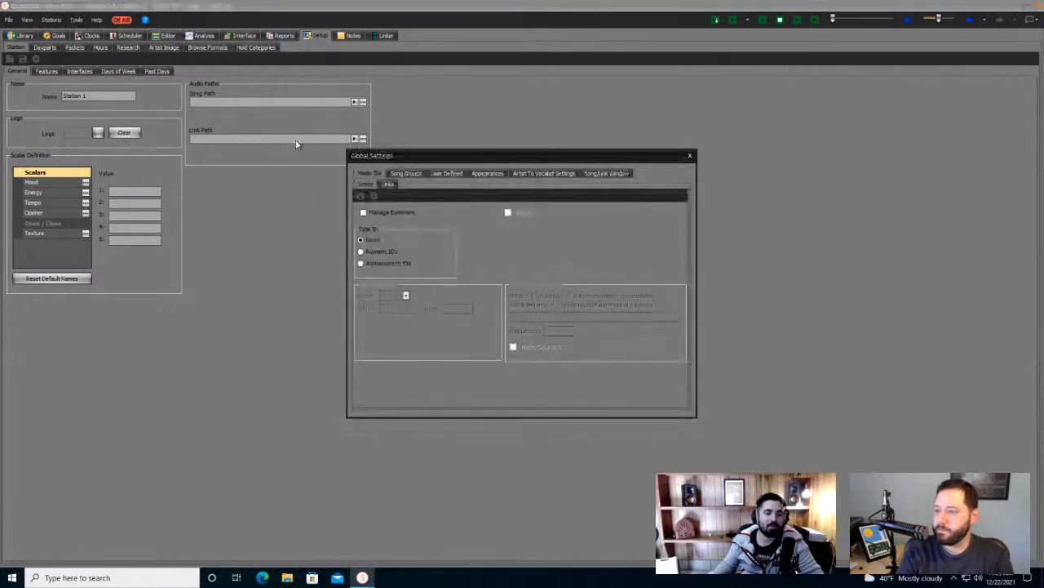
left_click(492, 174)
left_click(475, 183)
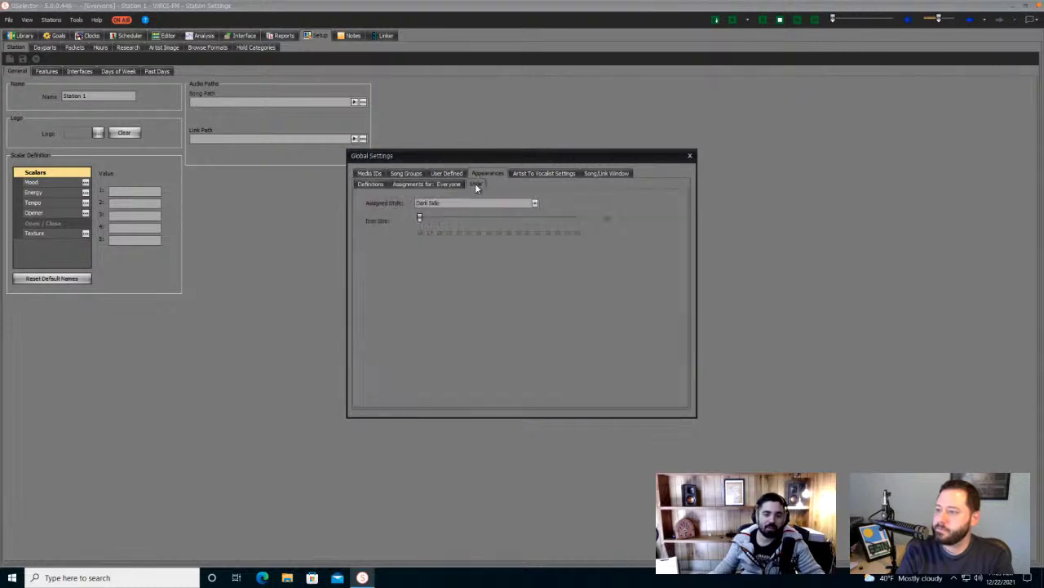
left_click(454, 219)
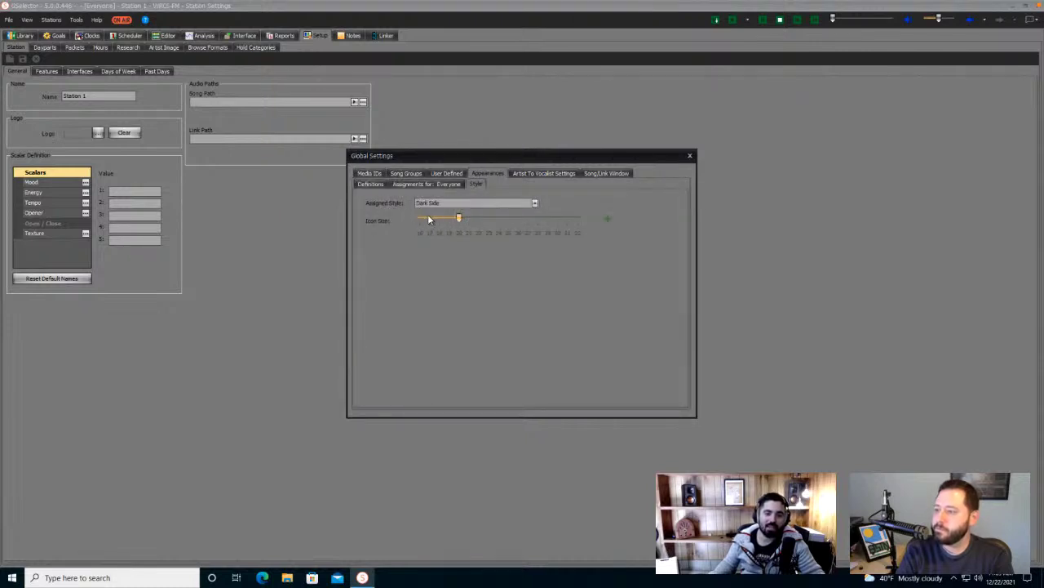
left_click(516, 218)
left_click(633, 223)
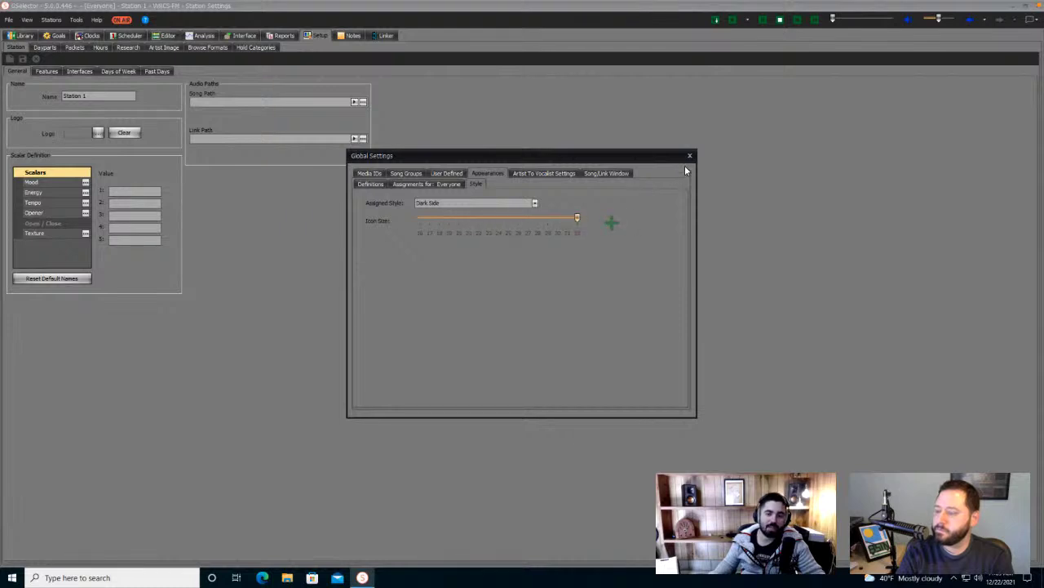
left_click(691, 157)
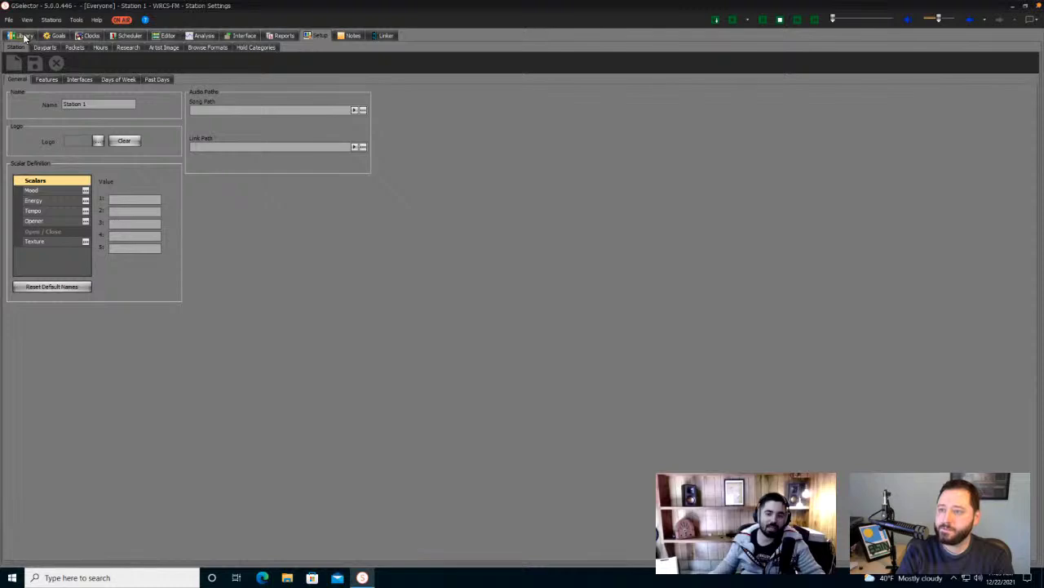
left_click(25, 36)
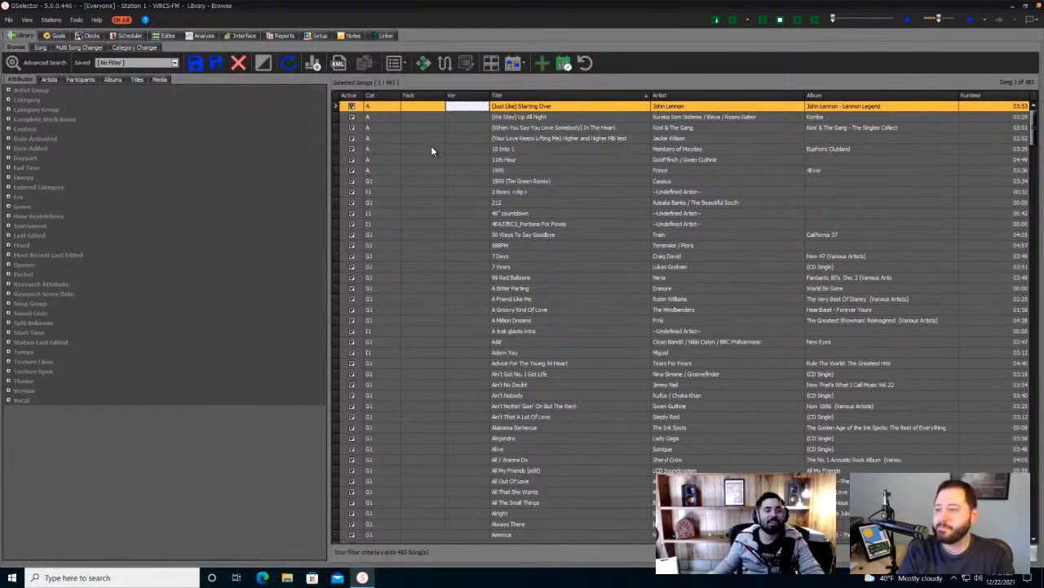
- Show the Artist Balance Goals grid for the Breakfast daypart
left_click(53, 35)
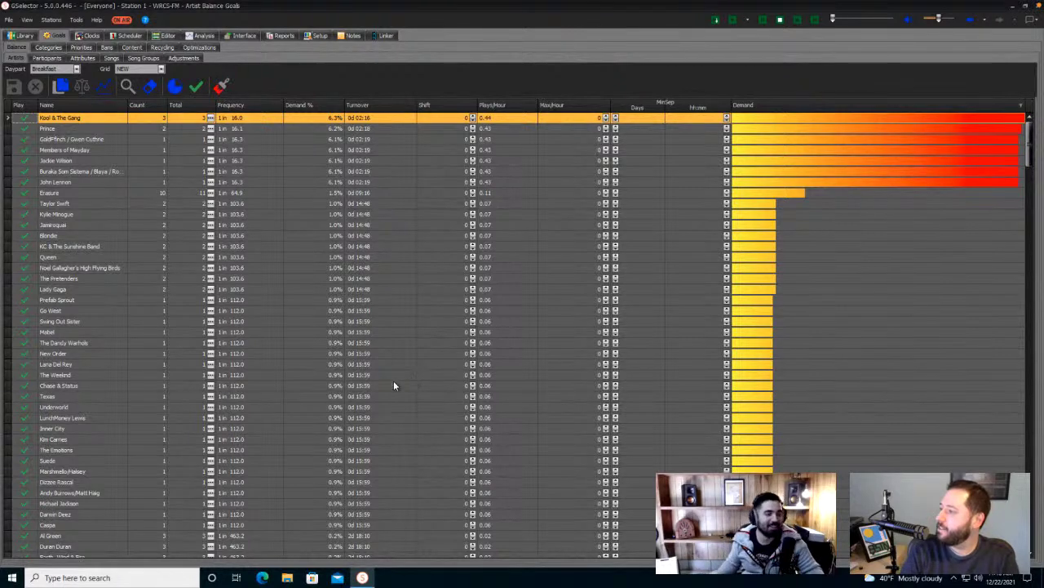
- Return from the goals grid to the unfiltered Library Browse list of 483 songs
left_click(20, 35)
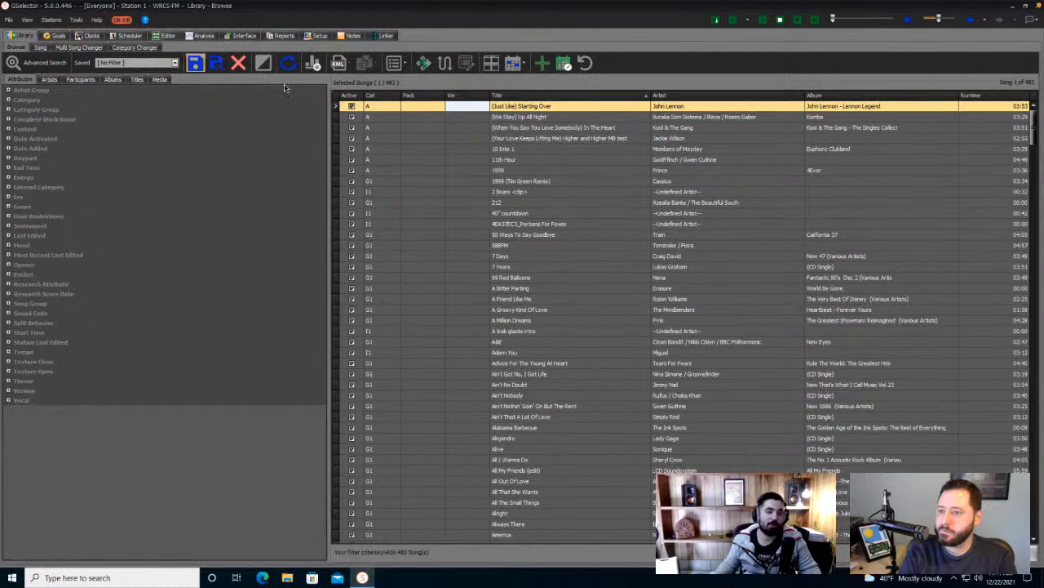
- Show the song card for '(Just Like) Starting Over' and widen the left attribute panels
left_click(40, 48)
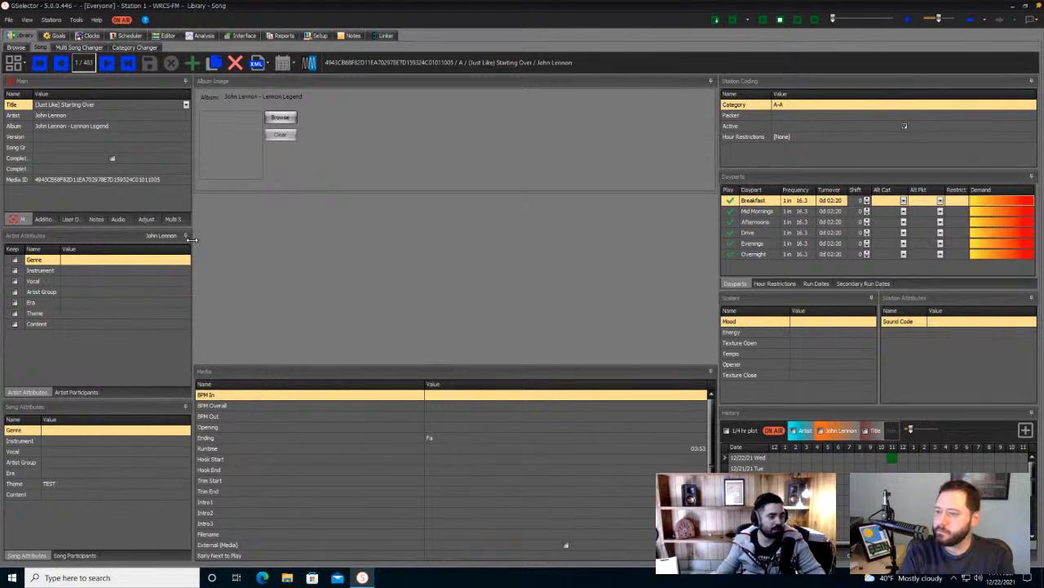
left_click_drag(191, 239, 248, 246)
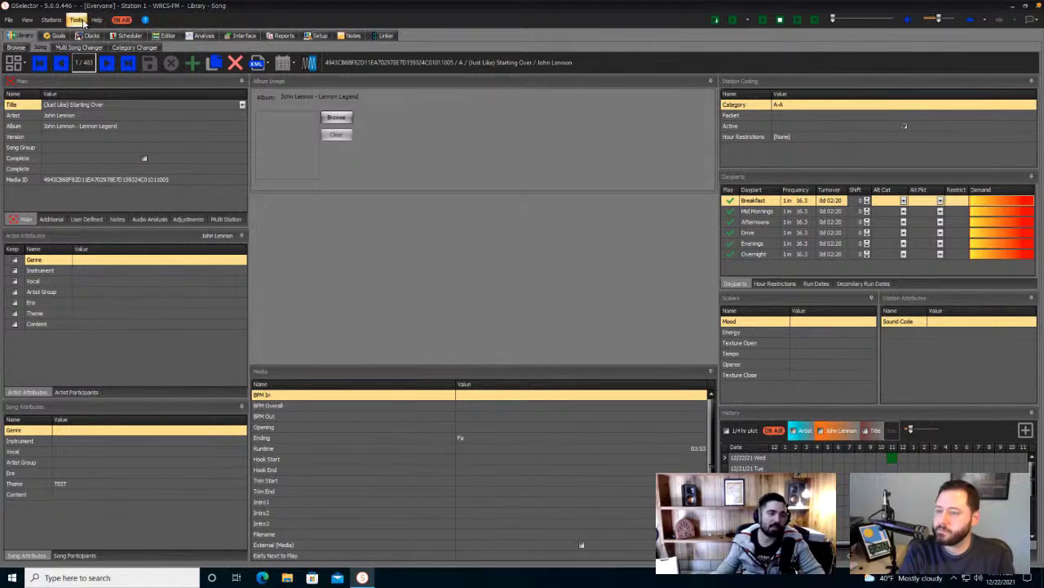
- Log in again through Tools > Login and reopen Station 1's library
left_click(84, 22)
left_click(118, 78)
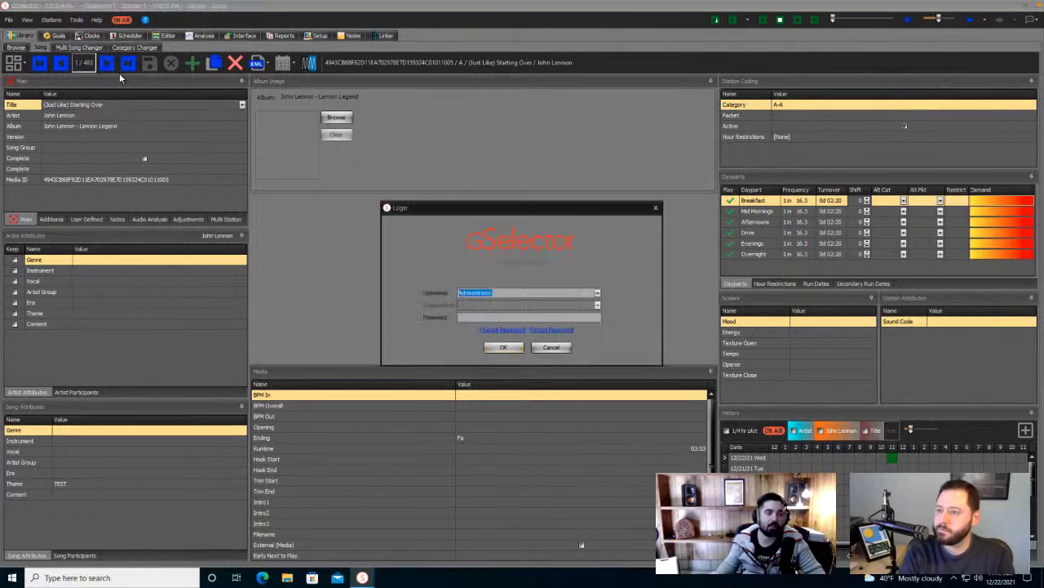
left_click(502, 347)
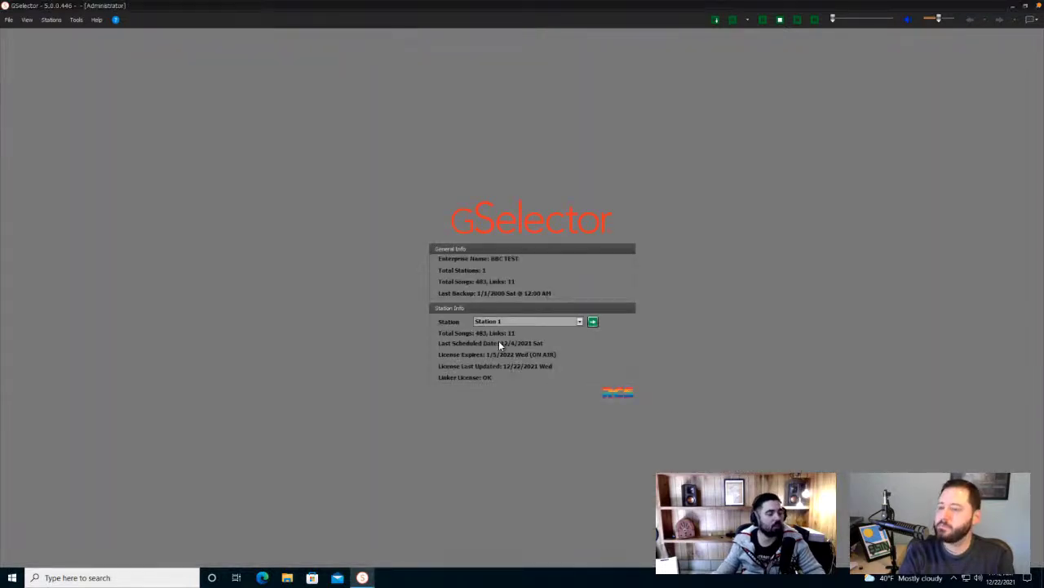
left_click(594, 322)
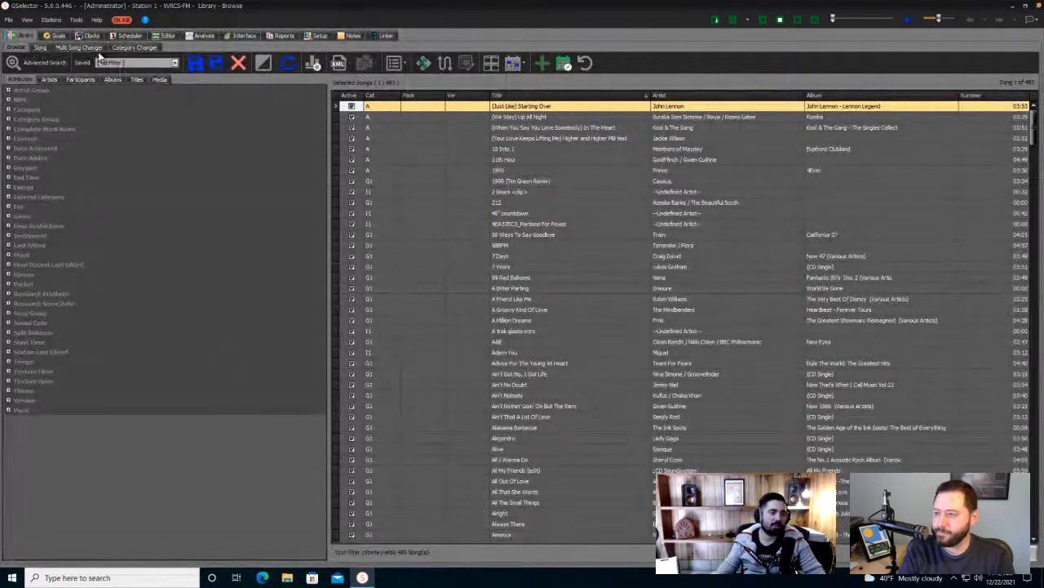
- In the song editor's layout editing mode, close the Album Image panel
left_click(42, 48)
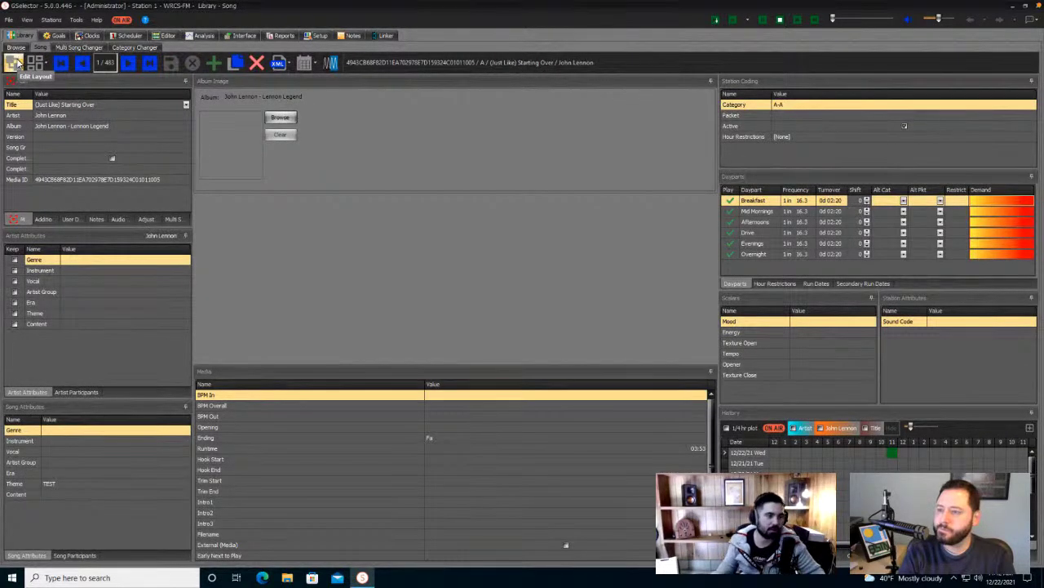
left_click(13, 64)
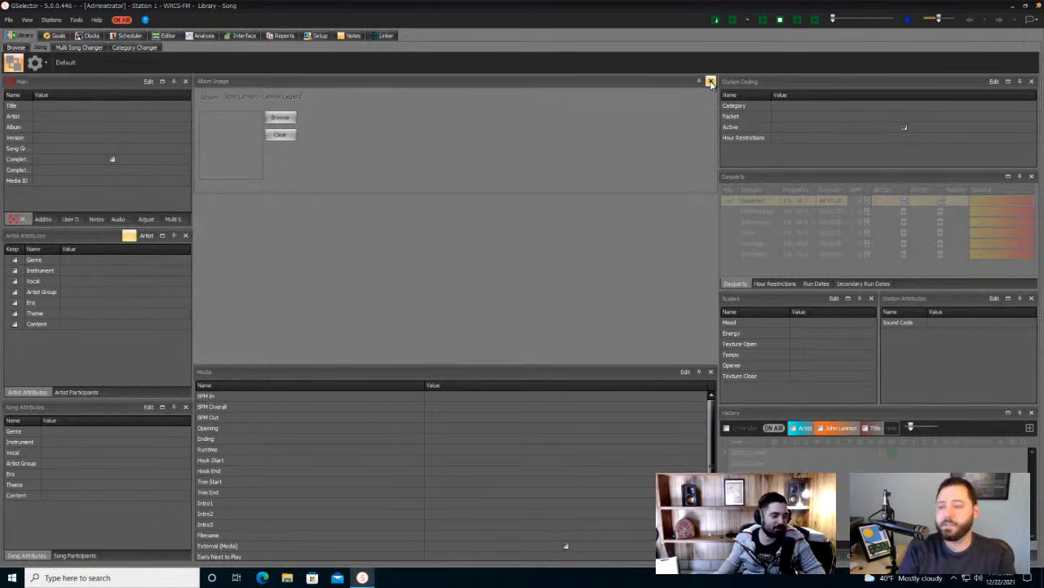
left_click(710, 82)
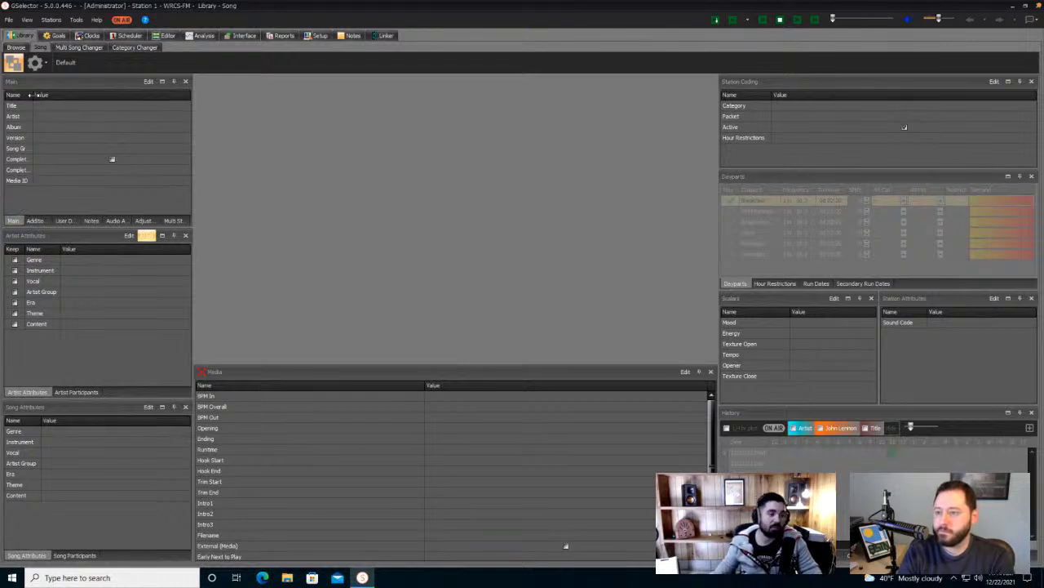
left_click_drag(33, 95, 98, 94)
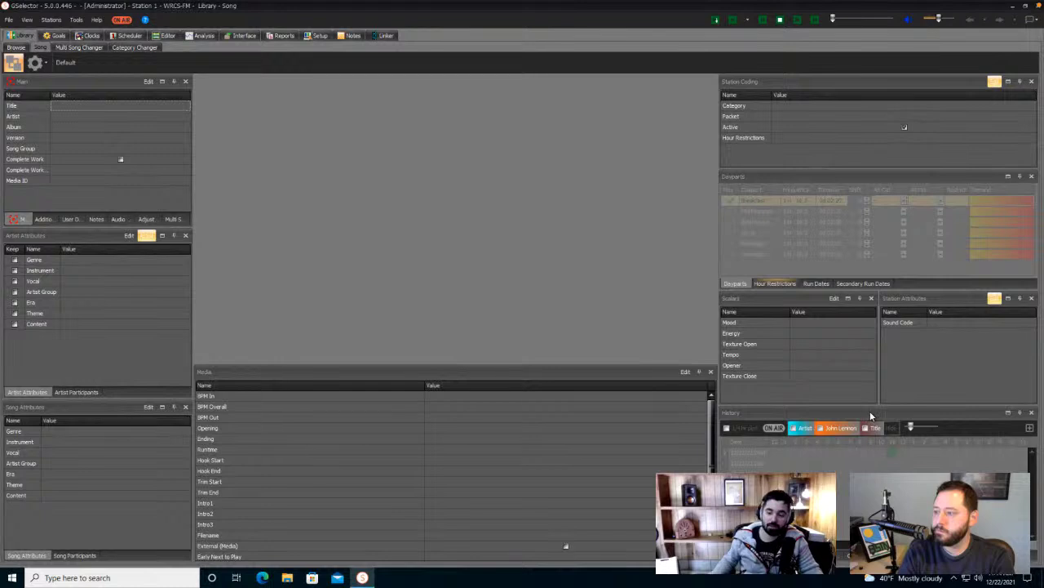
left_click_drag(871, 416, 455, 198)
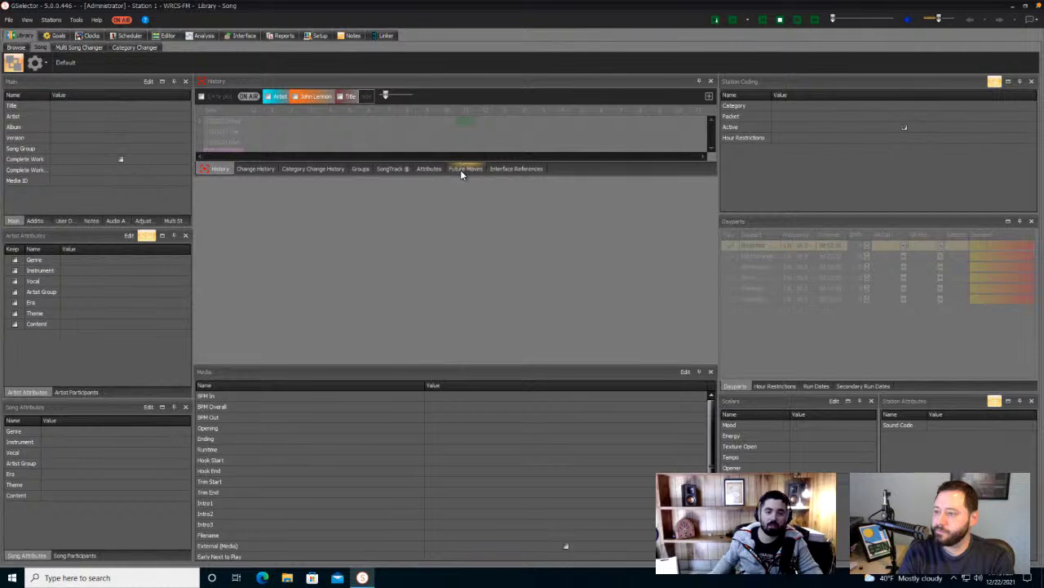
left_click(451, 357)
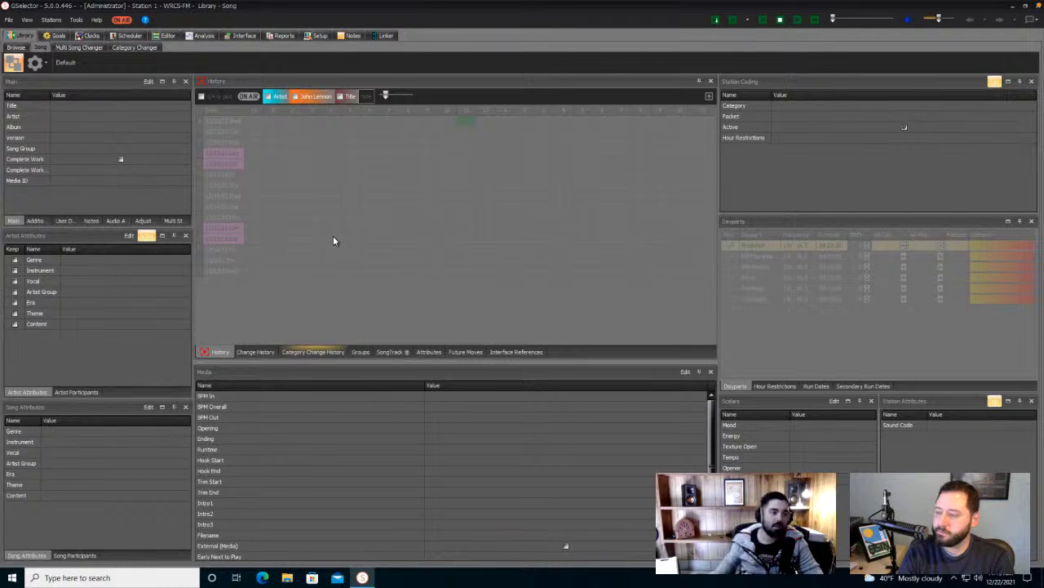
left_click(31, 160)
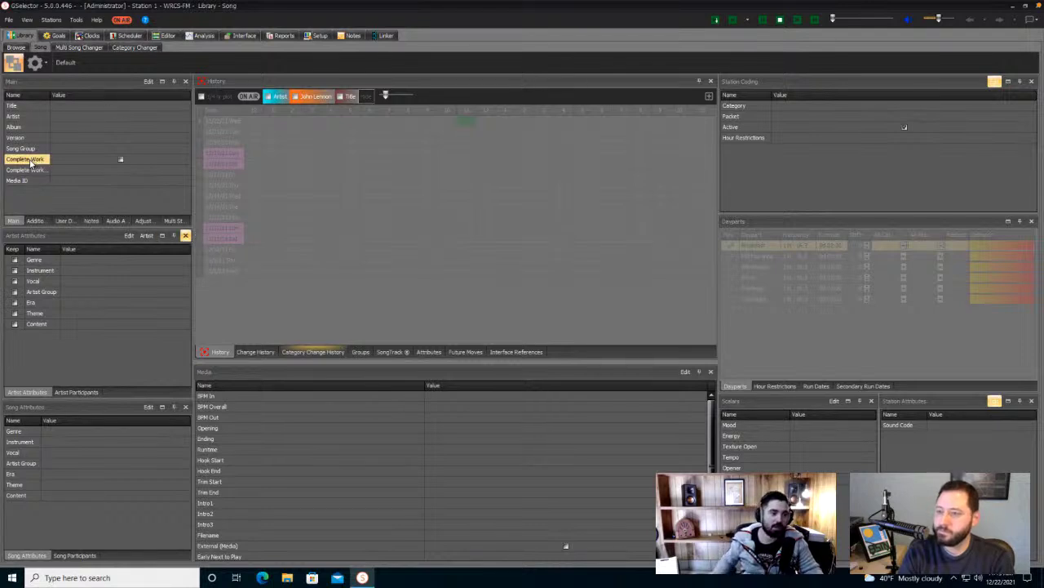
- Delete the Complete Work, Song Group and Album fields from the Main panel
left_click(33, 167)
left_click(33, 163)
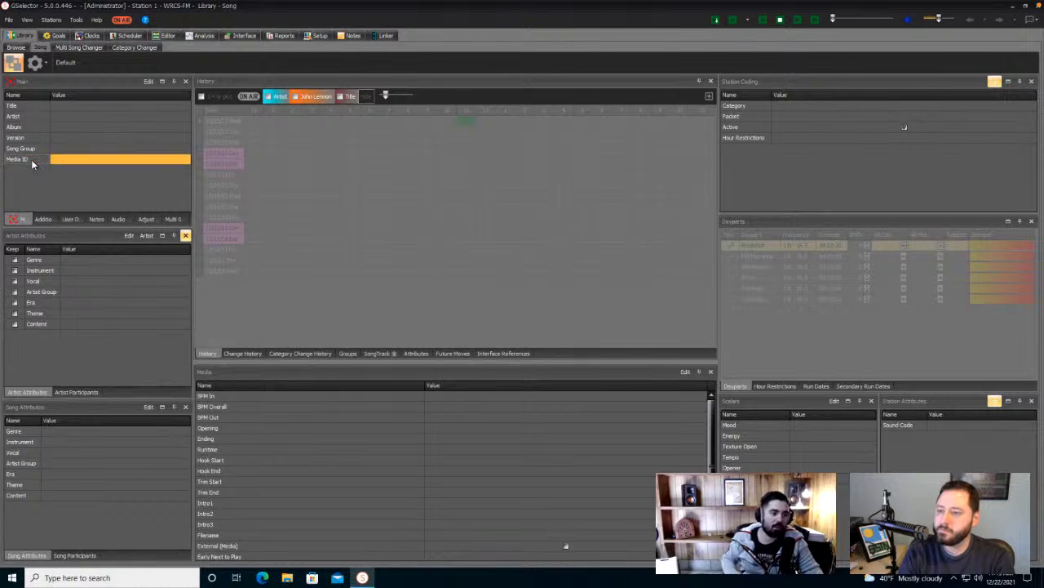
left_click(32, 149)
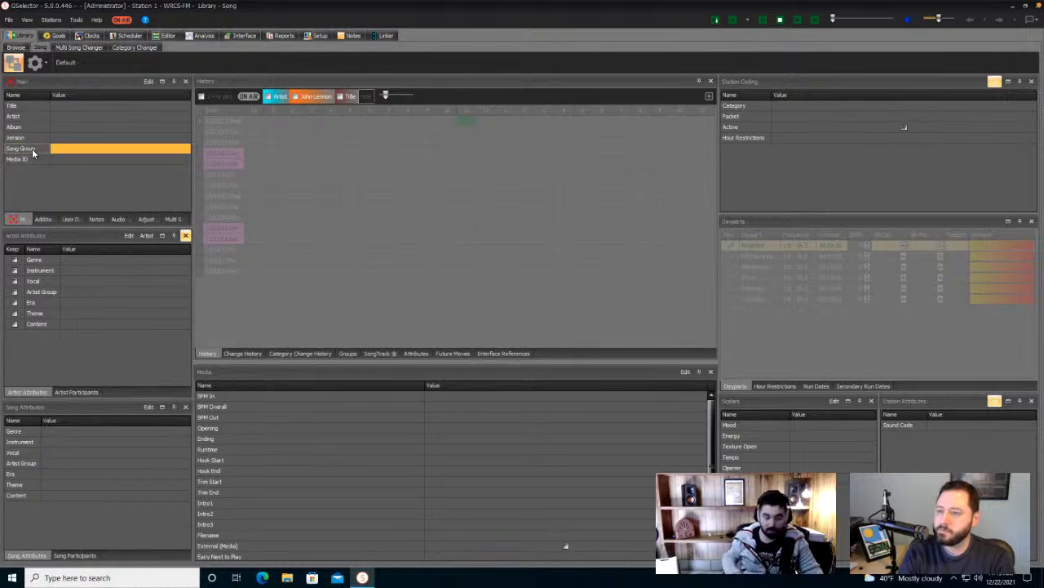
left_click(32, 128)
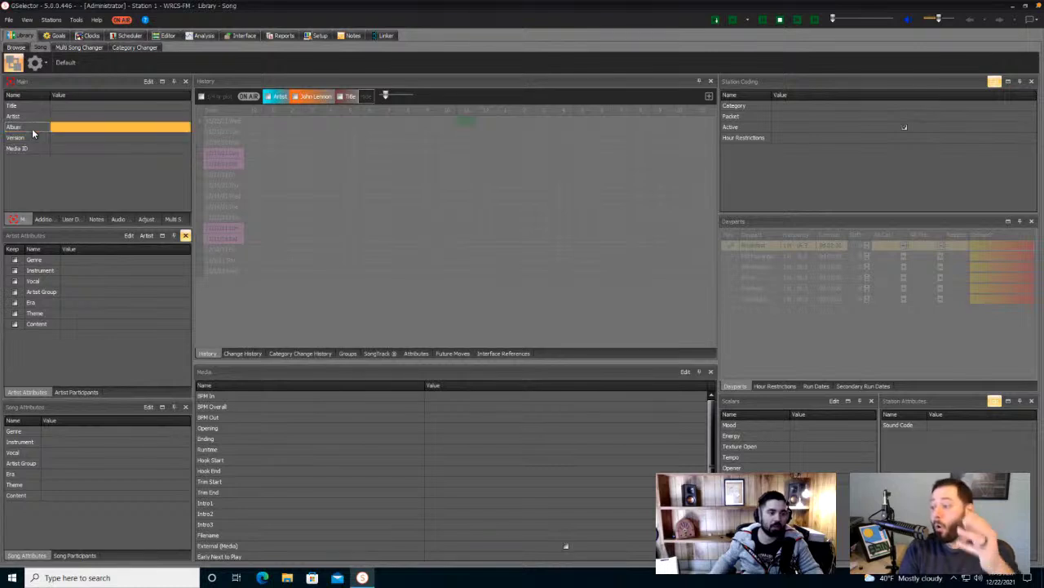
key("Delete")
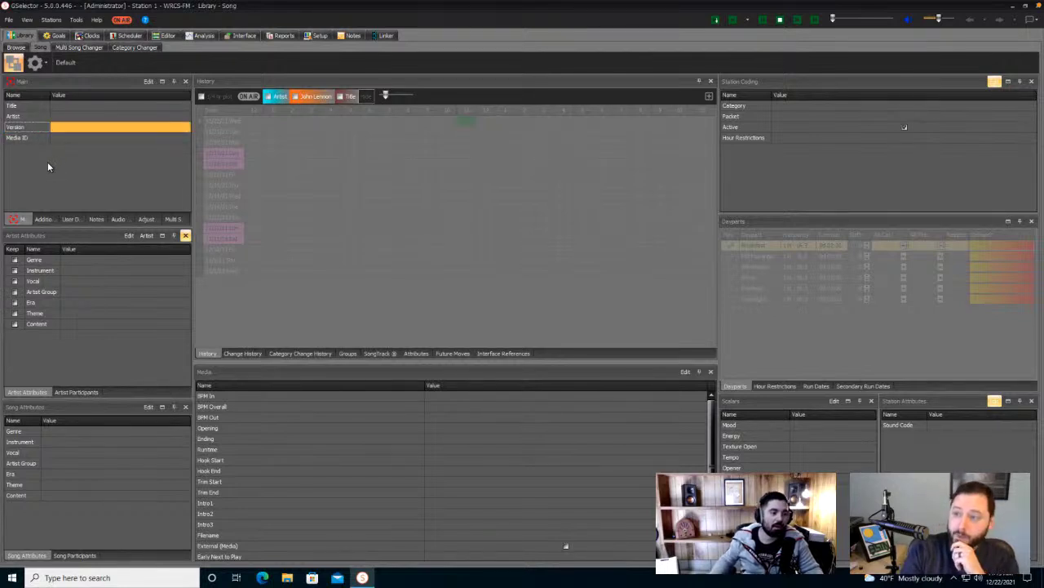
- Move Vocal to the top of Artist Attributes and delete the Instrument attribute
left_click(47, 261)
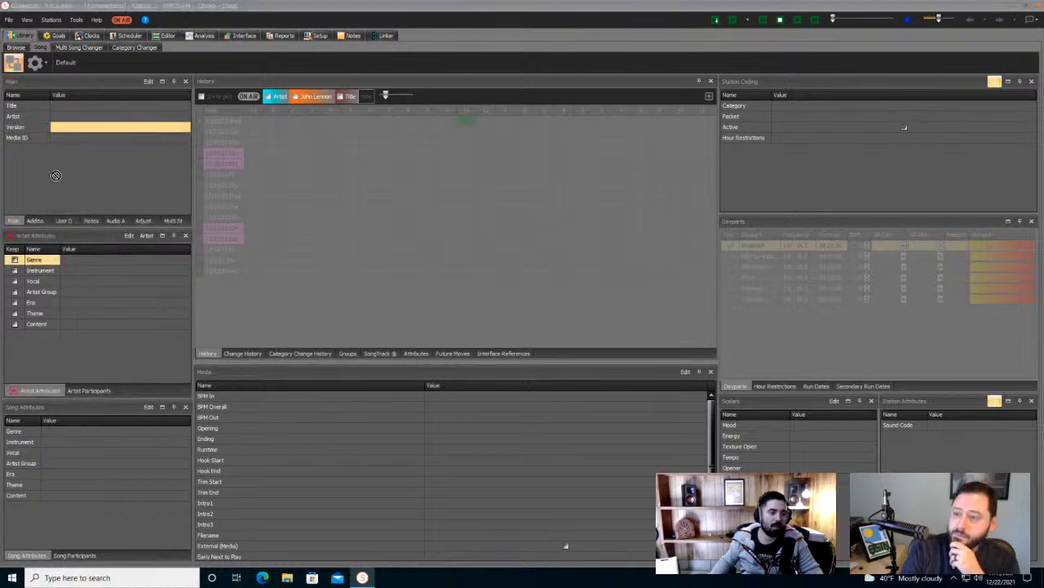
left_click(72, 270)
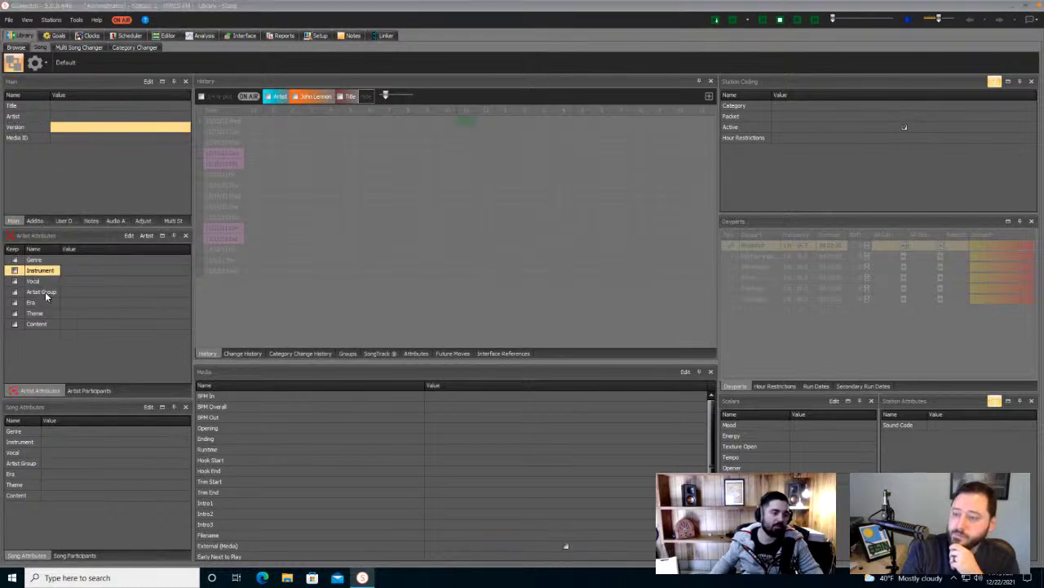
left_click_drag(44, 283, 42, 263)
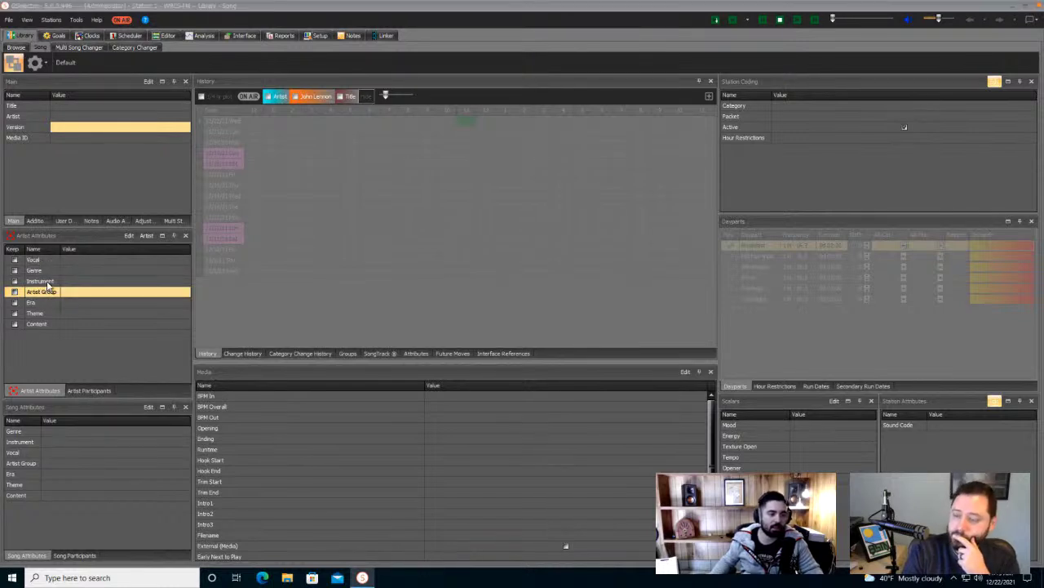
left_click(46, 281)
key("Delete")
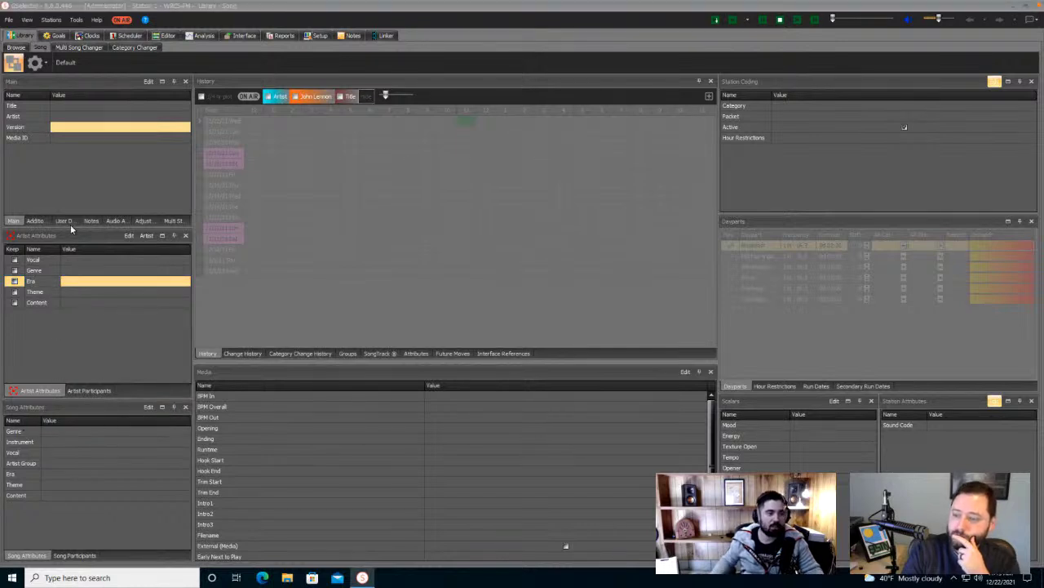
left_click(106, 161)
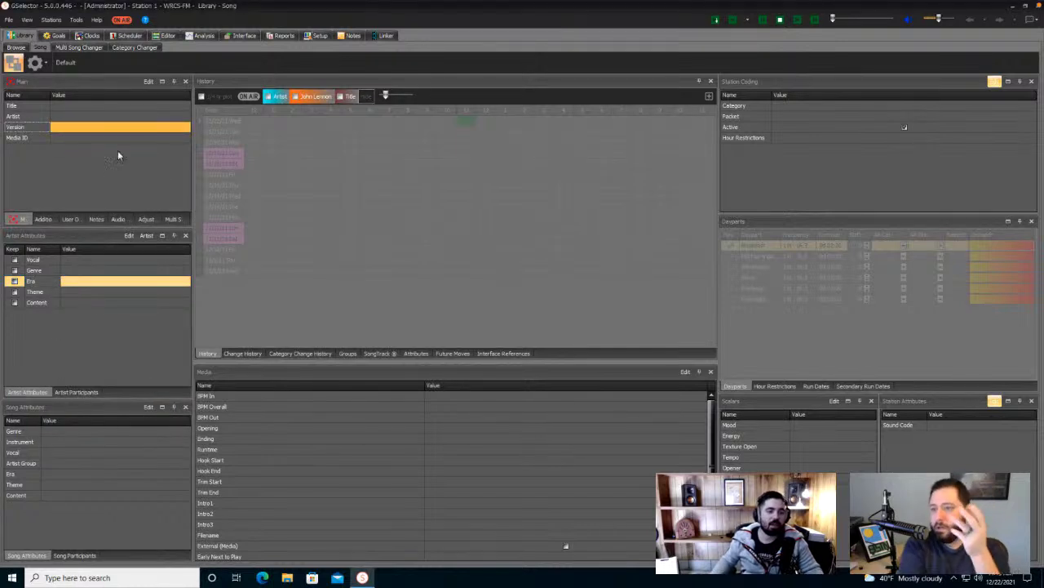
left_click(45, 68)
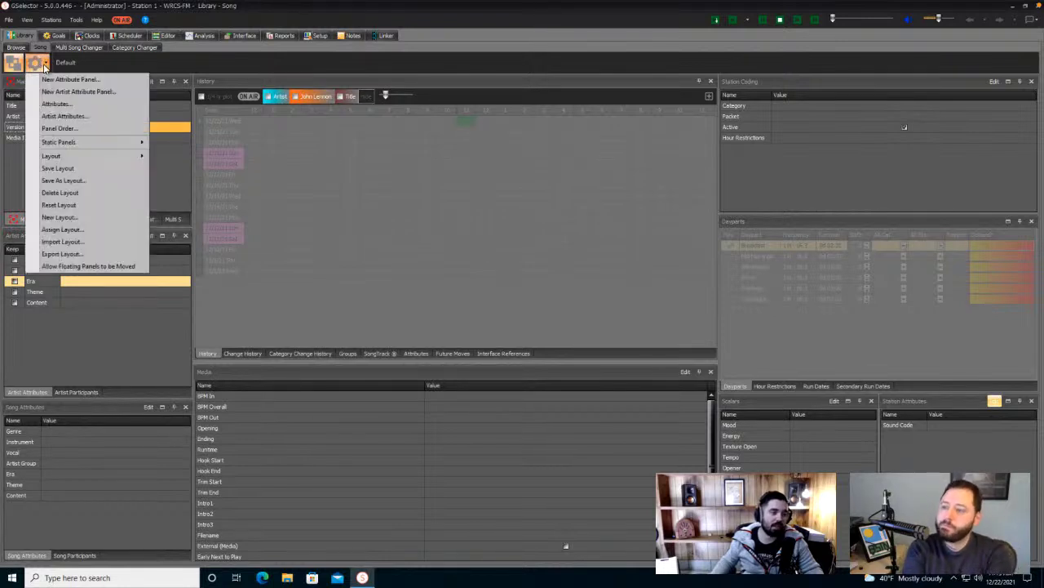
left_click(75, 107)
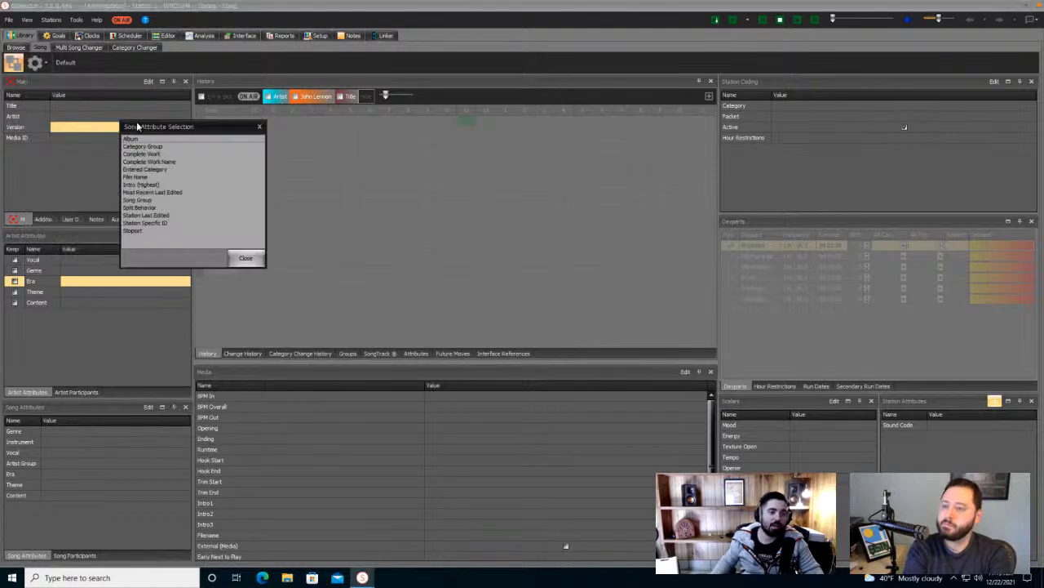
left_click_drag(164, 129, 242, 100)
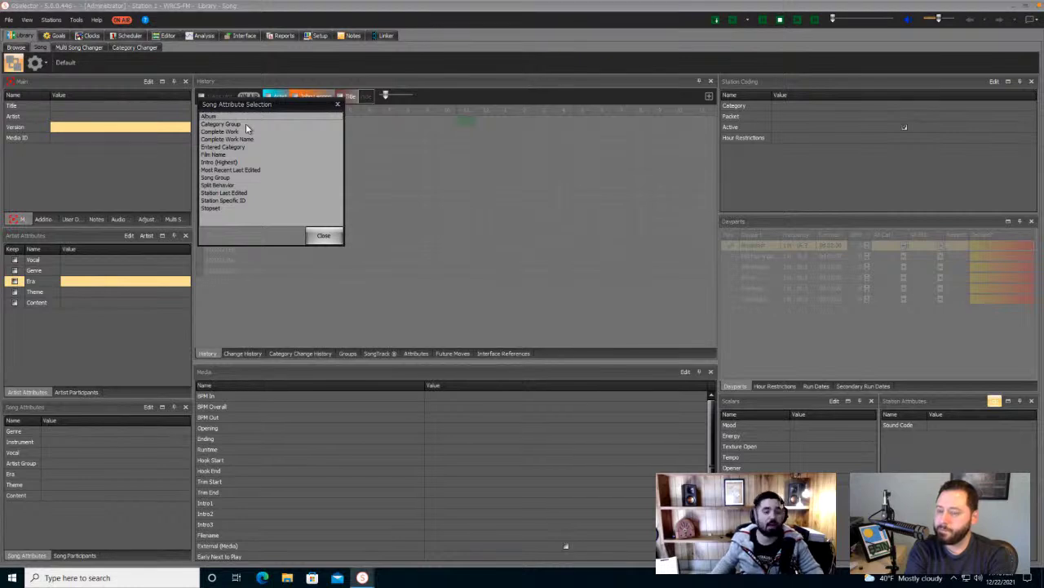
left_click(337, 103)
left_click(904, 83)
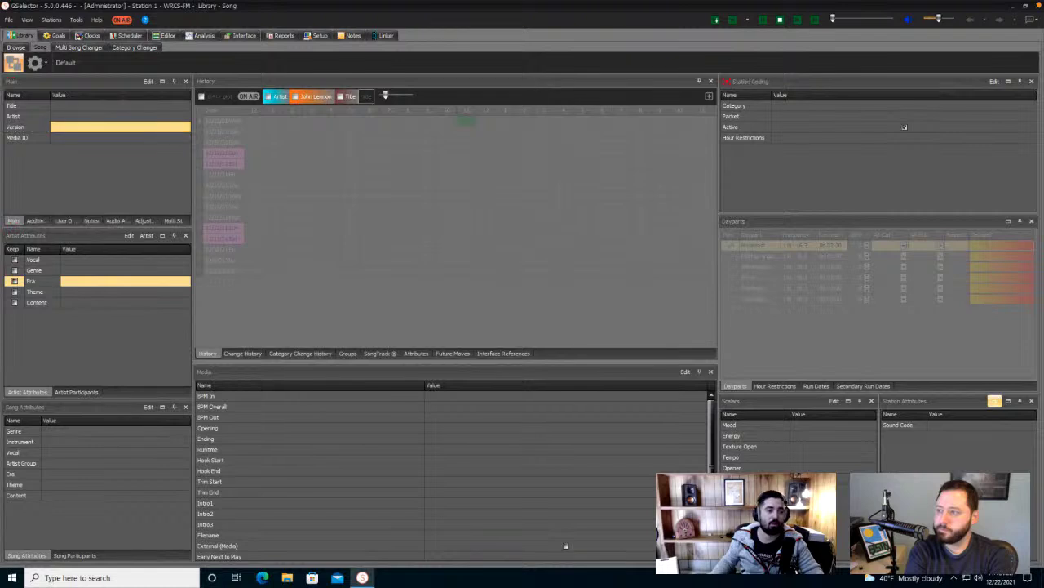
left_click(36, 83)
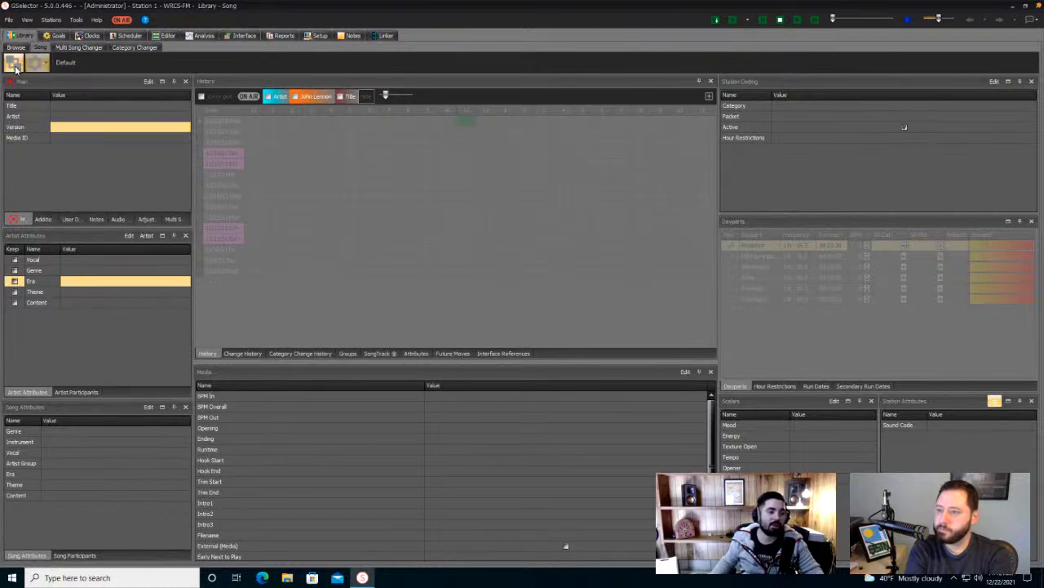
- Turn on editing and rename the Main panel to a first name followed by 'Entries'
left_click(13, 67)
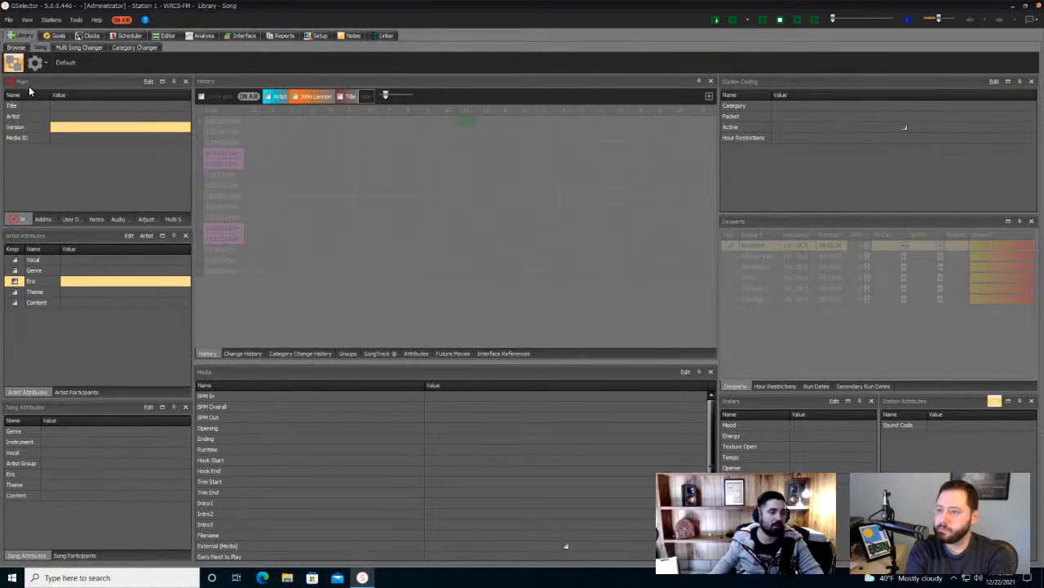
left_click(147, 82)
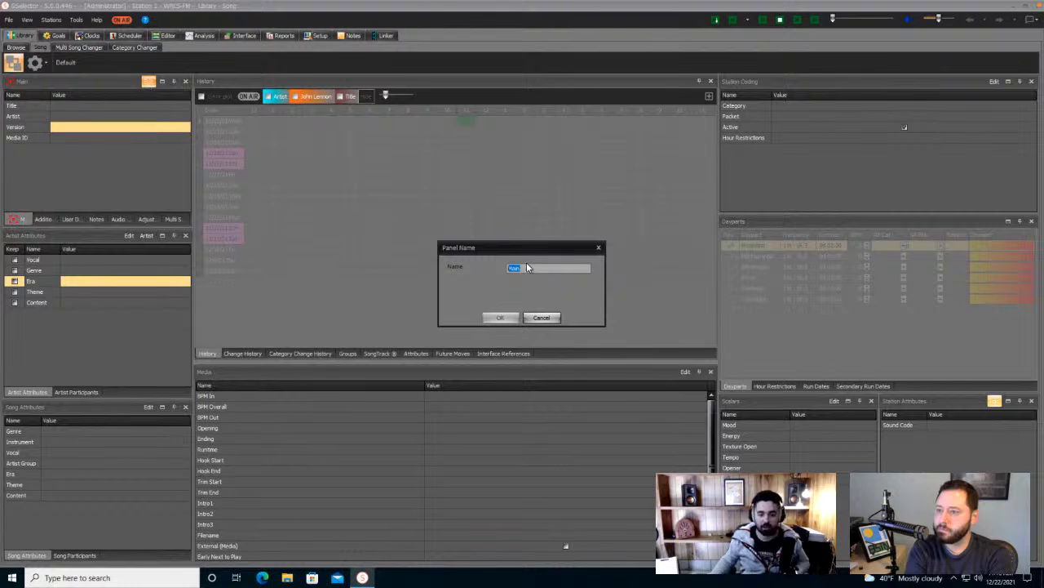
type("John E")
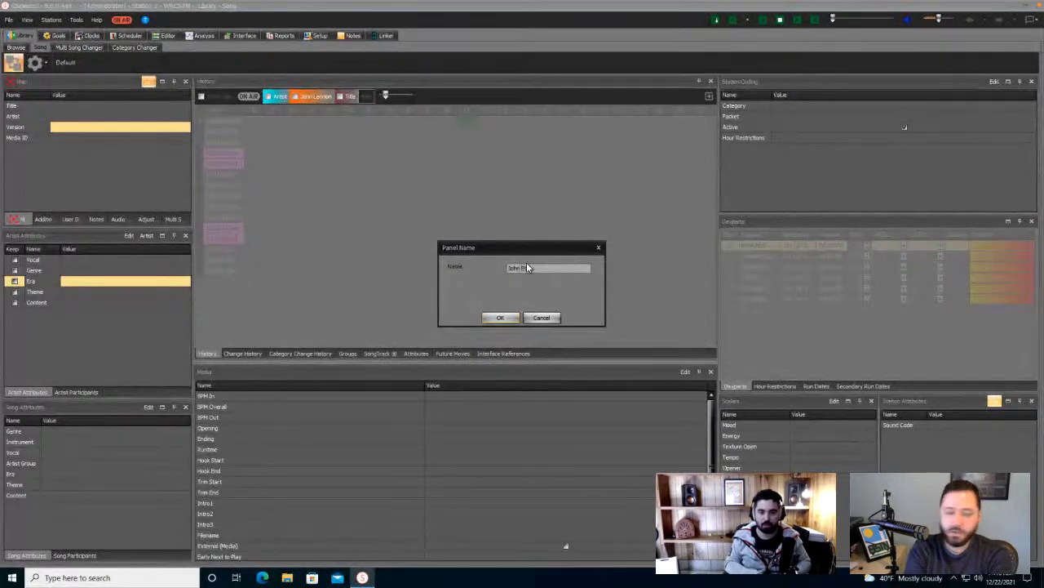
type("ntries")
key("Return")
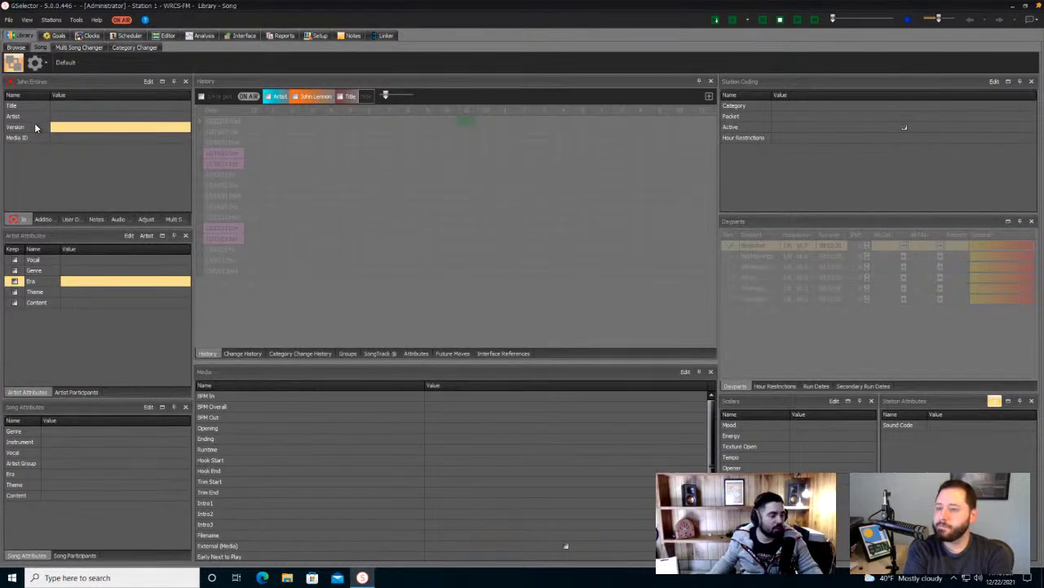
- Flag the Title and Artist fields as mandatory so each shows an asterisk
left_click(43, 127)
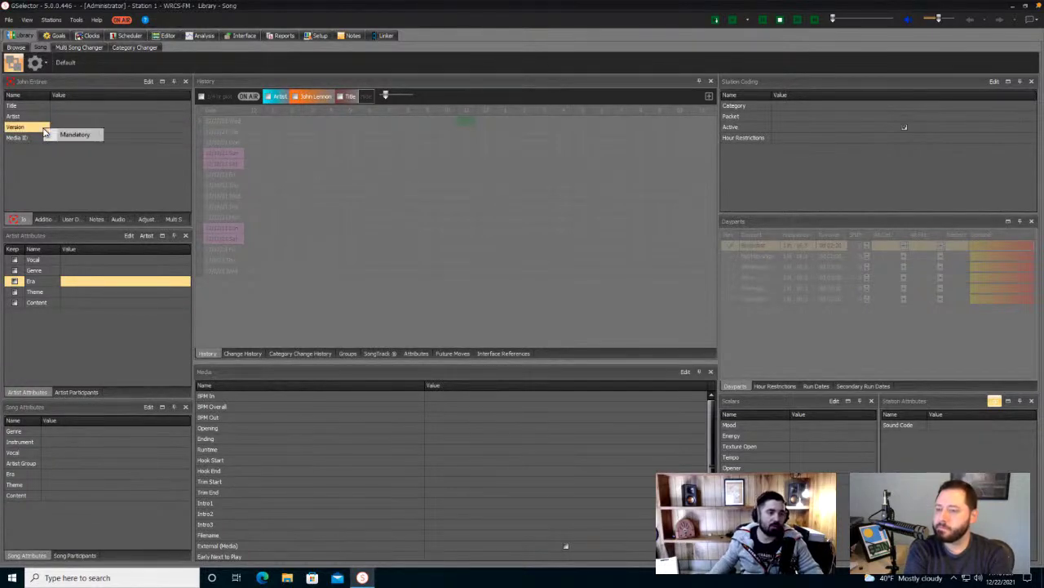
left_click(36, 108)
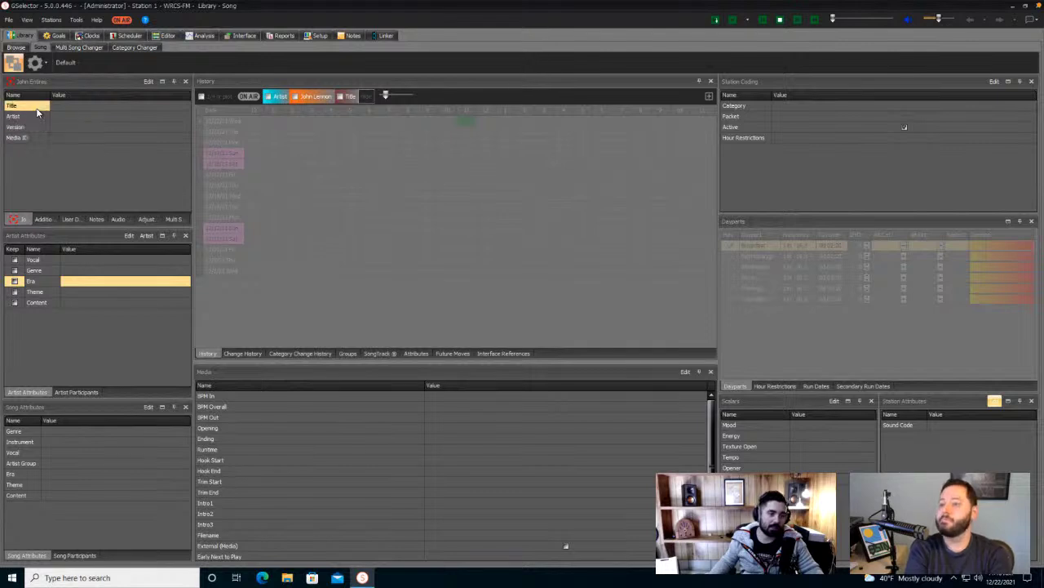
left_click(55, 119)
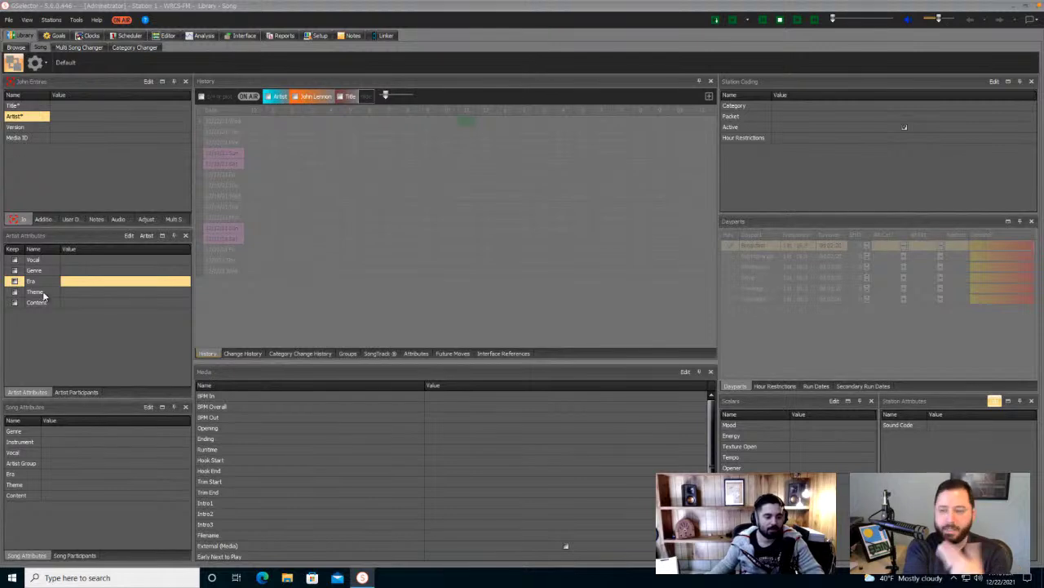
- Drag Runtime below Trim End in the Media panel, then bring up the gear layout menu
left_click(250, 450)
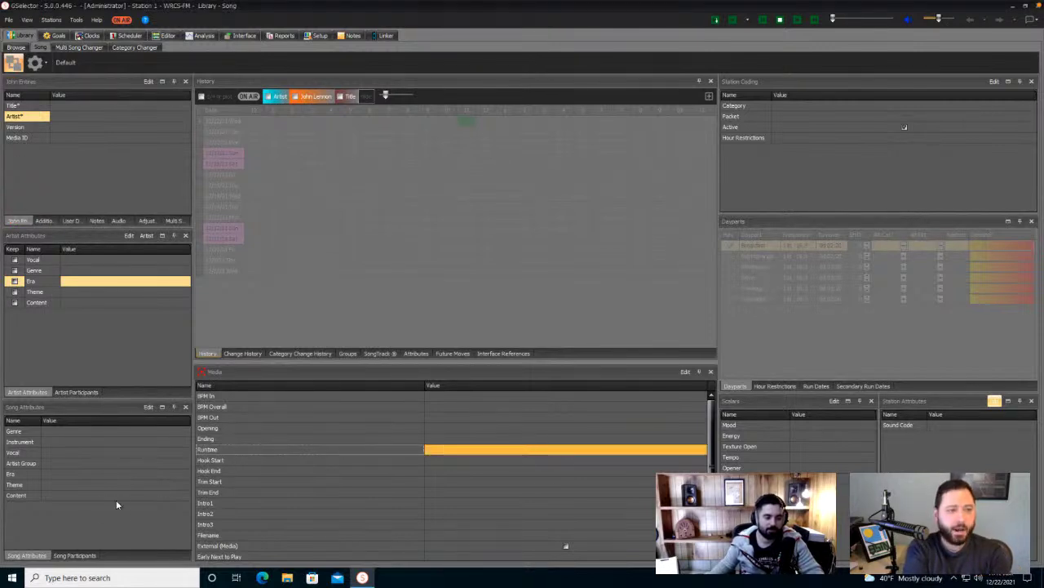
left_click(258, 457)
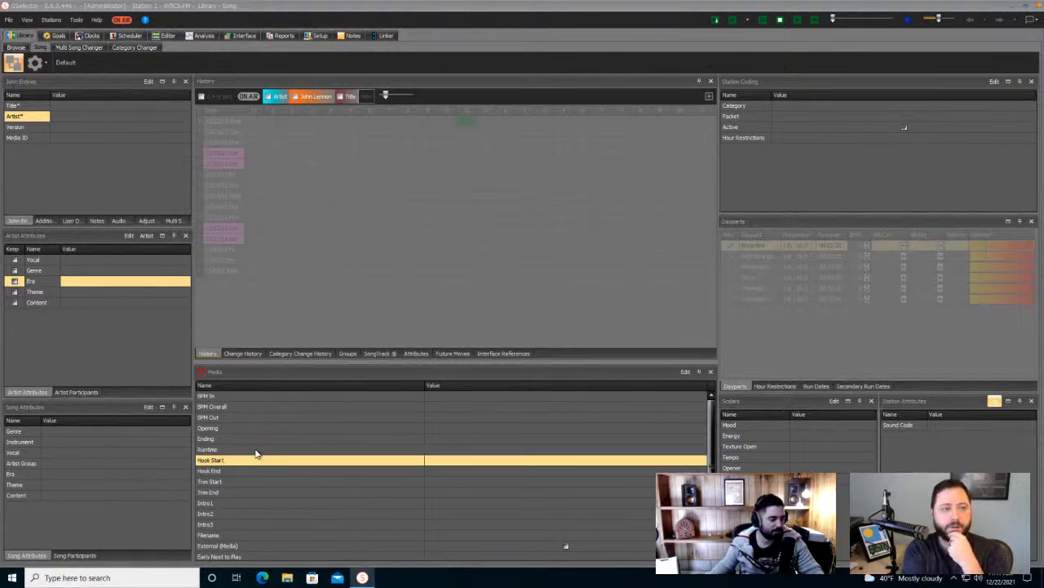
left_click_drag(256, 452, 213, 488)
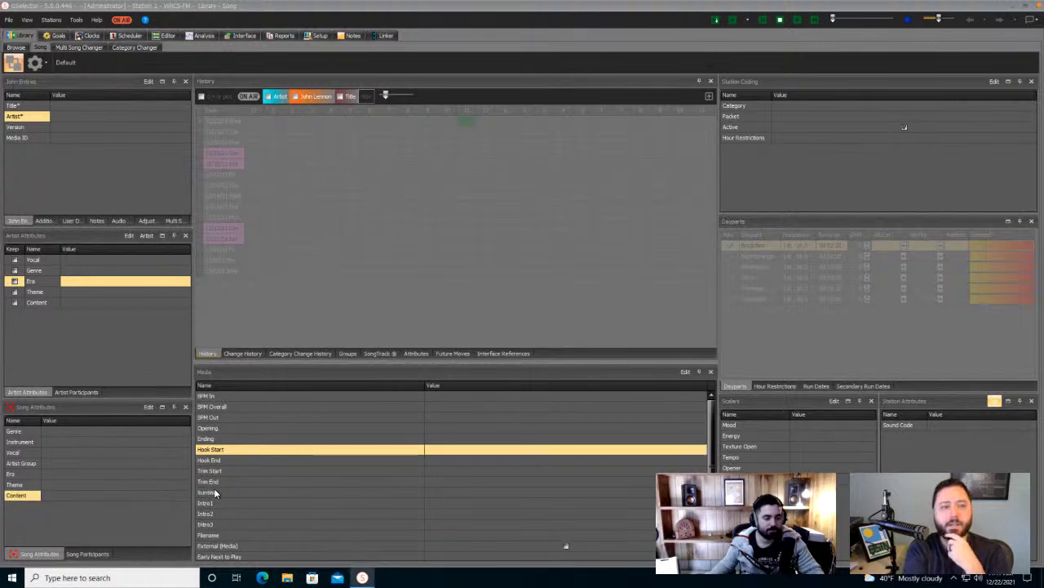
left_click(30, 64)
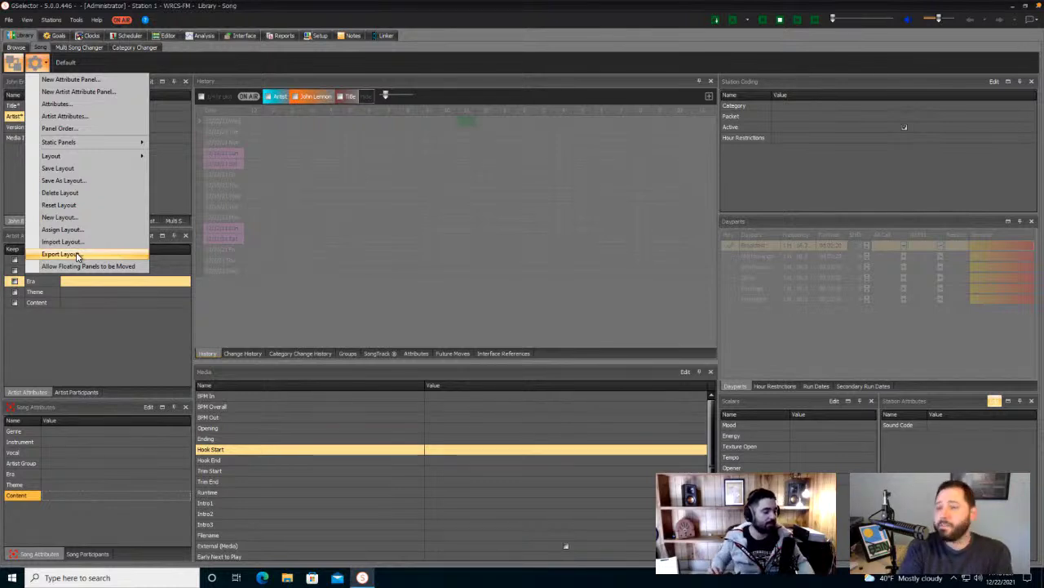
- Dismiss the gear layout menu by clicking an empty panel area
left_click(103, 329)
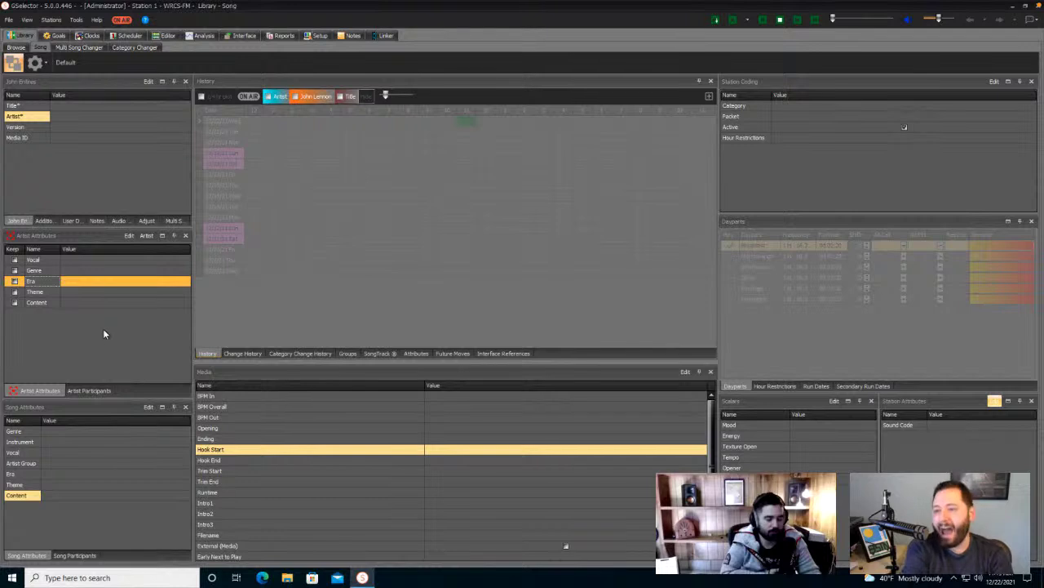
left_click(213, 492)
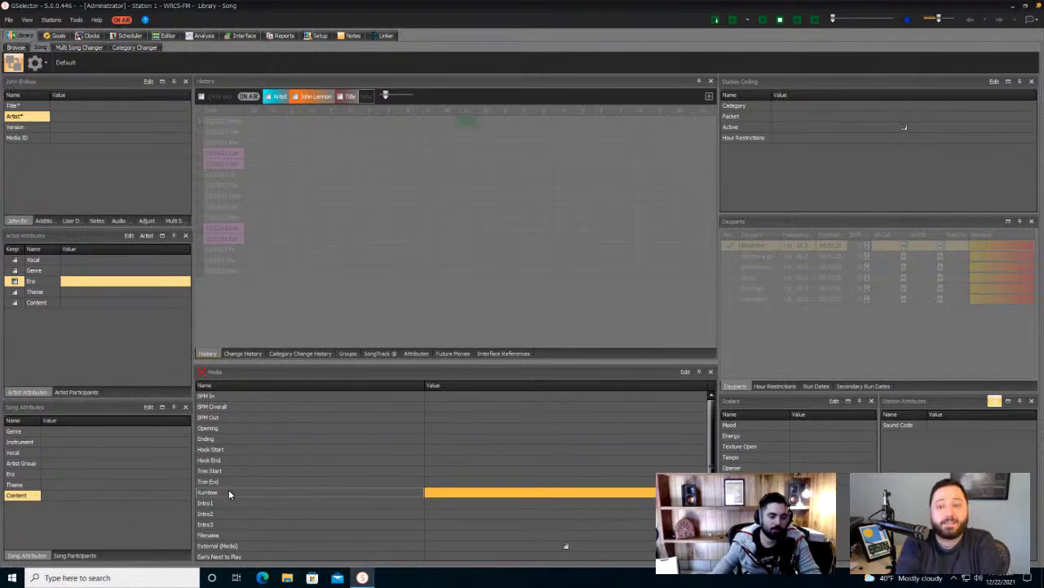
scroll(228, 490, "down", 1)
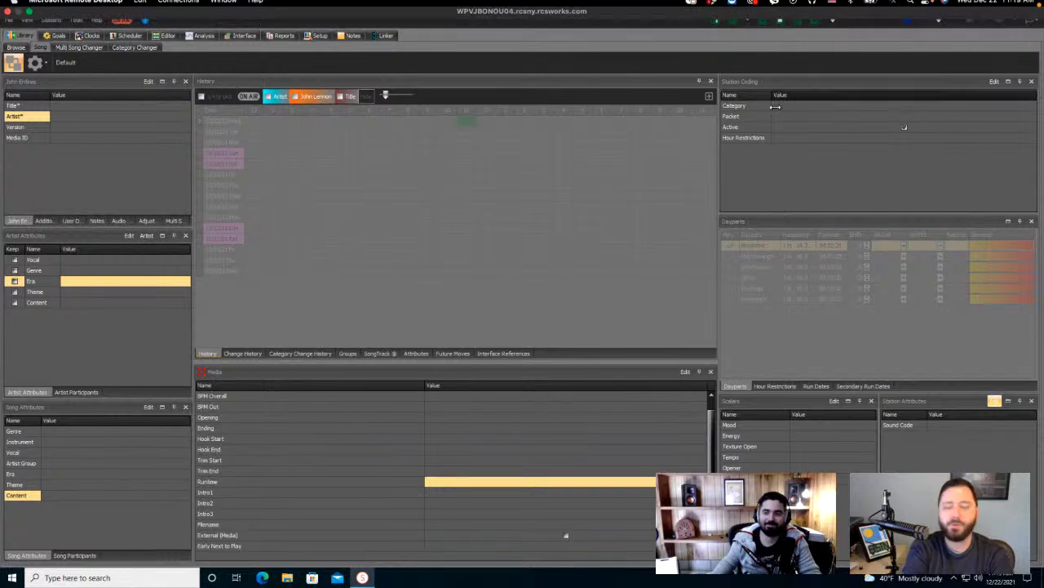
left_click_drag(786, 105, 779, 118)
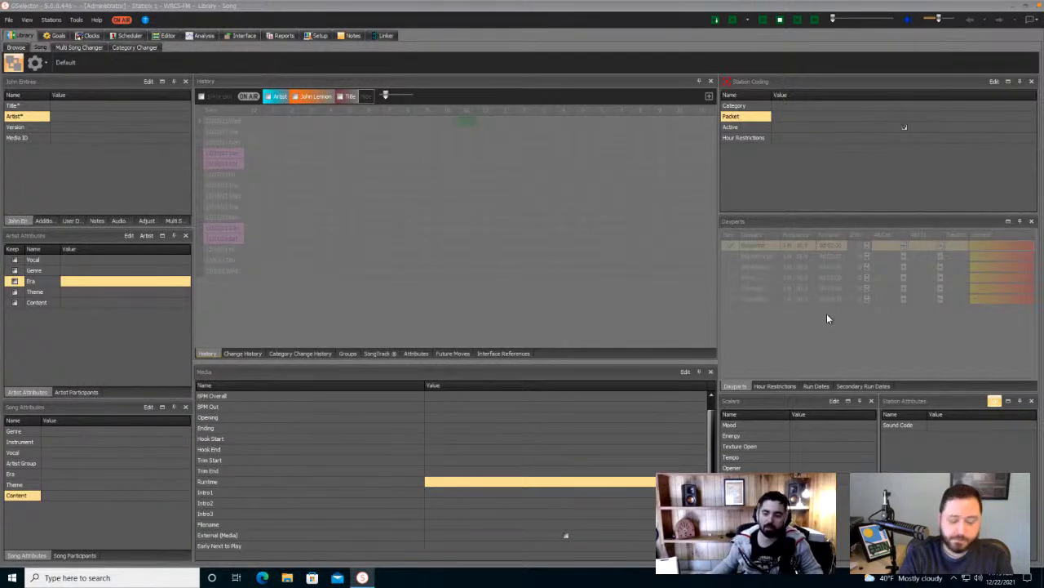
- Detach the Run Dates panel and dock it across the centre column above History
left_click(813, 386)
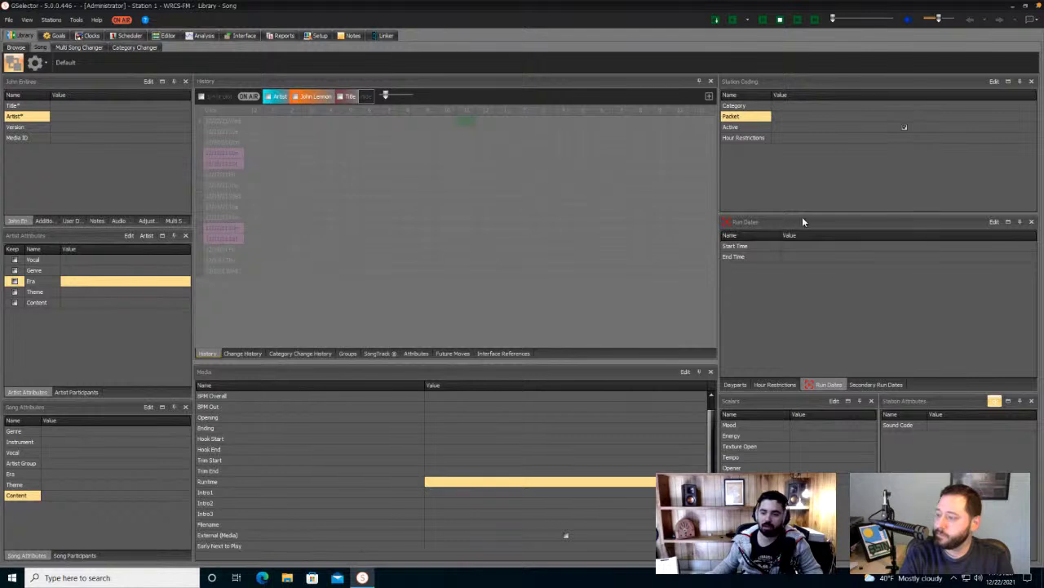
left_click_drag(816, 388, 455, 199)
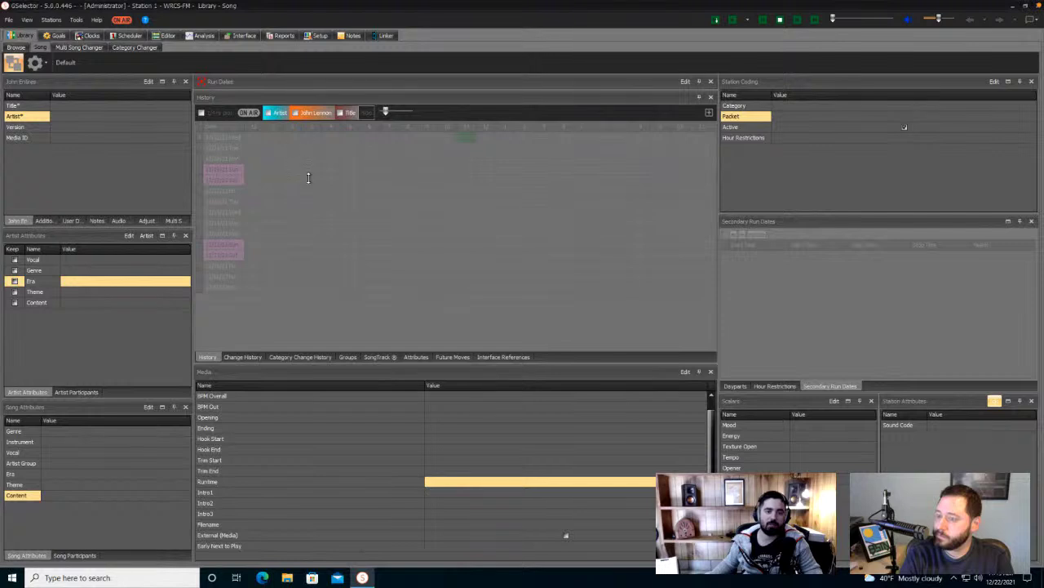
left_click_drag(309, 178, 302, 131)
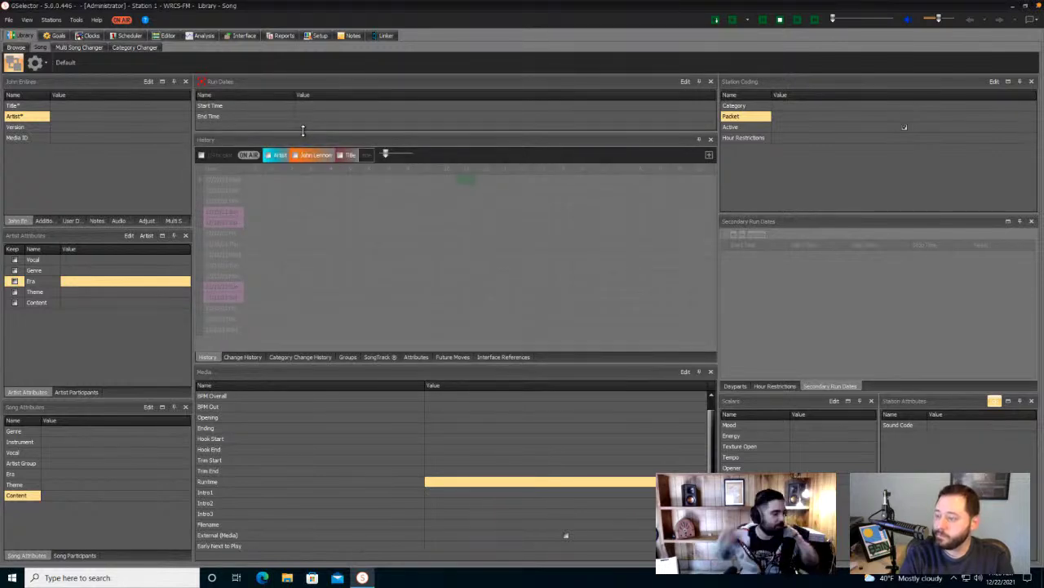
- Close Artist Attributes, Artist Participants, Song Attributes and Song Participants panels, then end layout editing
left_click(157, 177)
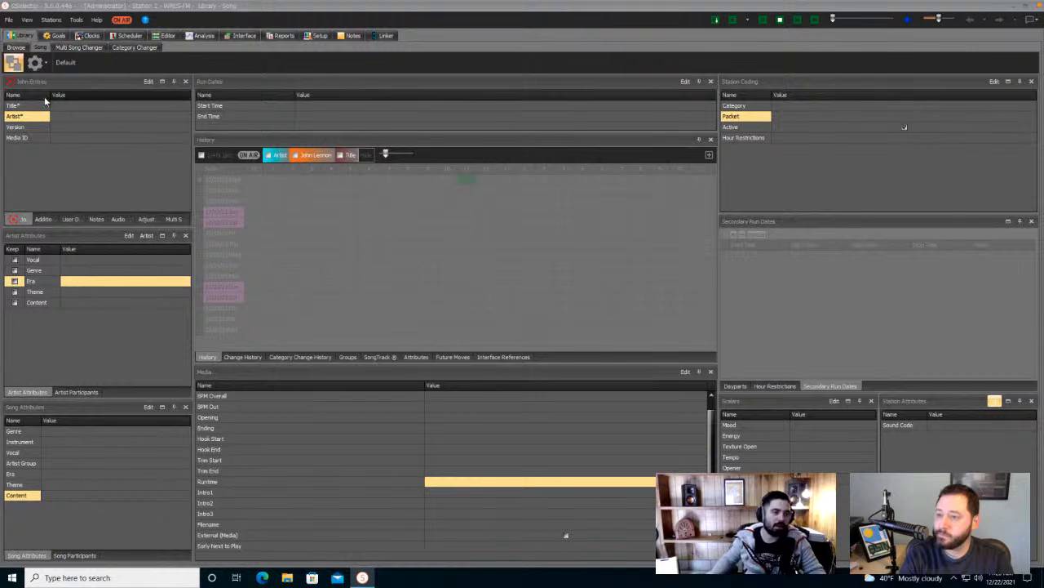
left_click(184, 237)
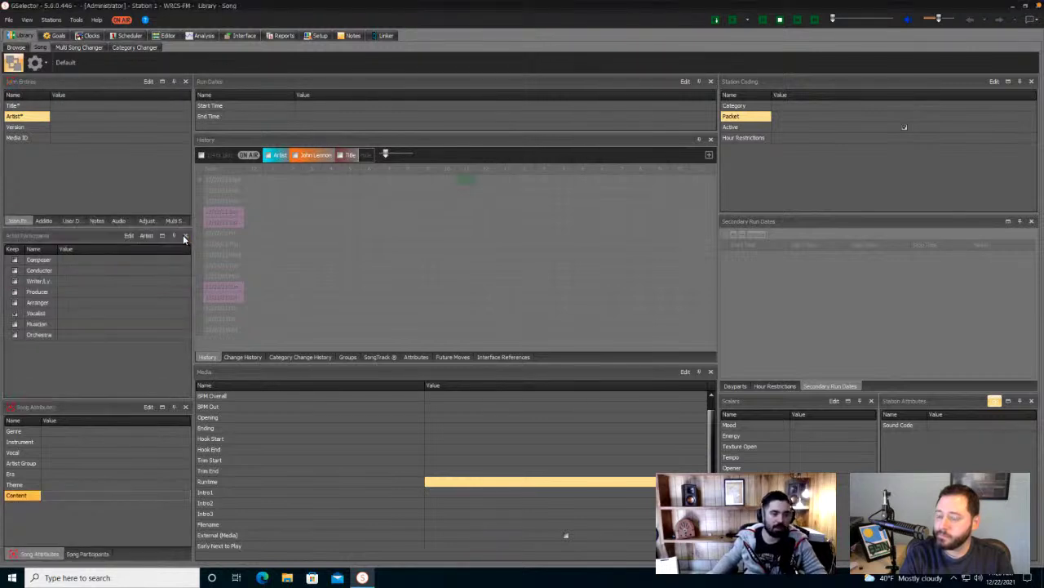
left_click(185, 236)
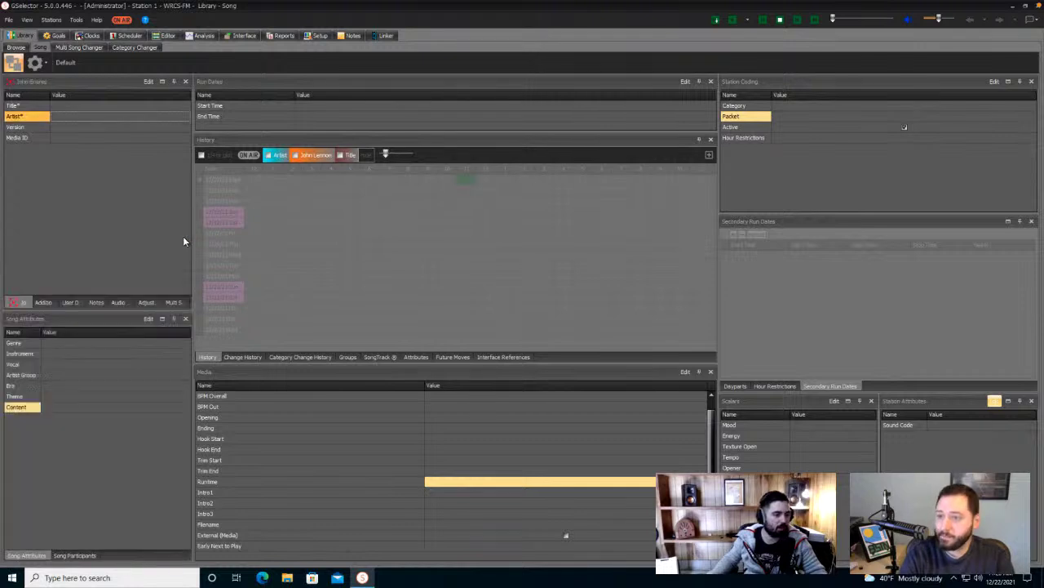
left_click(186, 319)
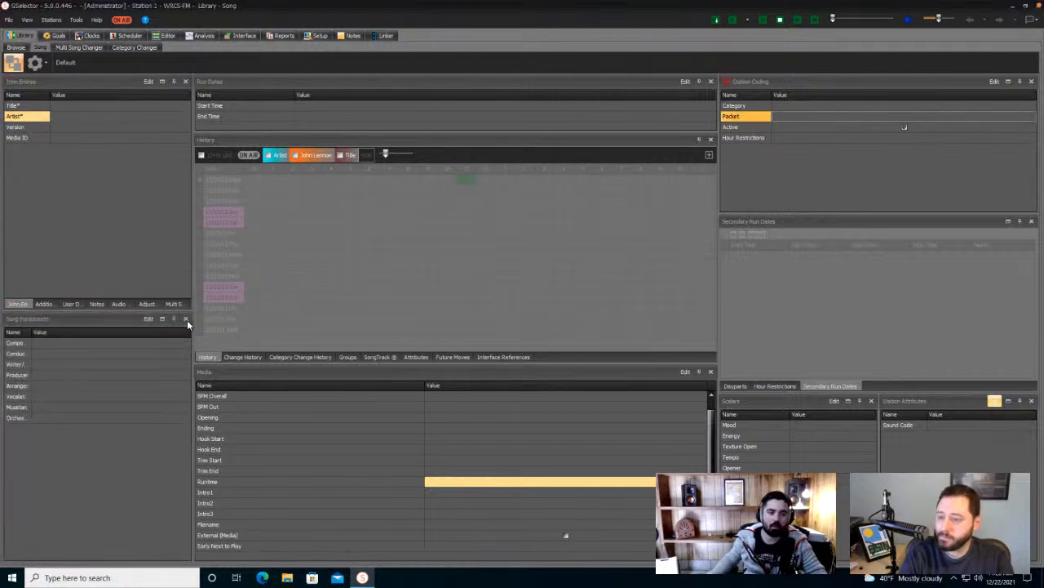
left_click(186, 319)
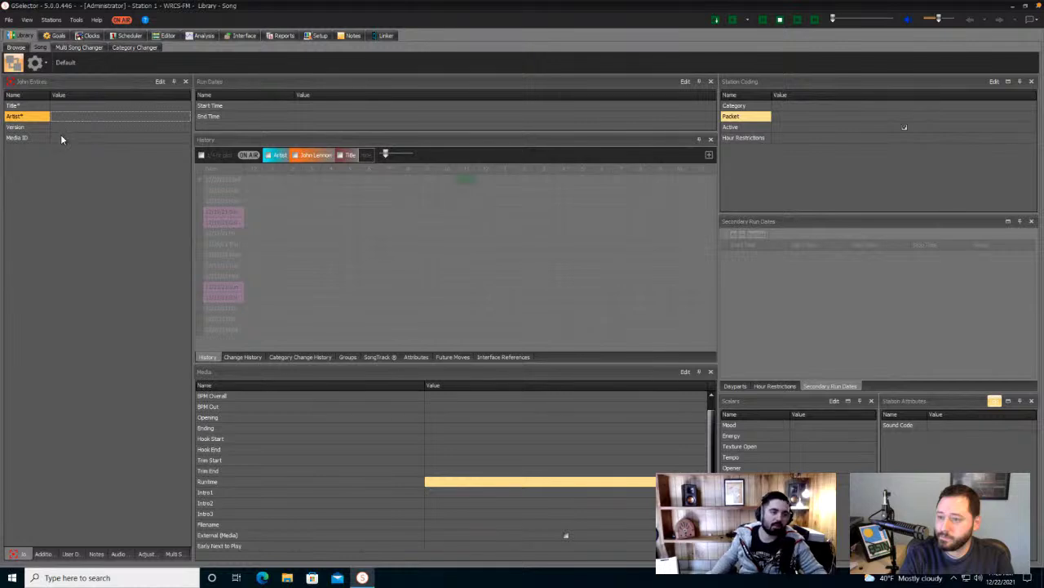
left_click(15, 67)
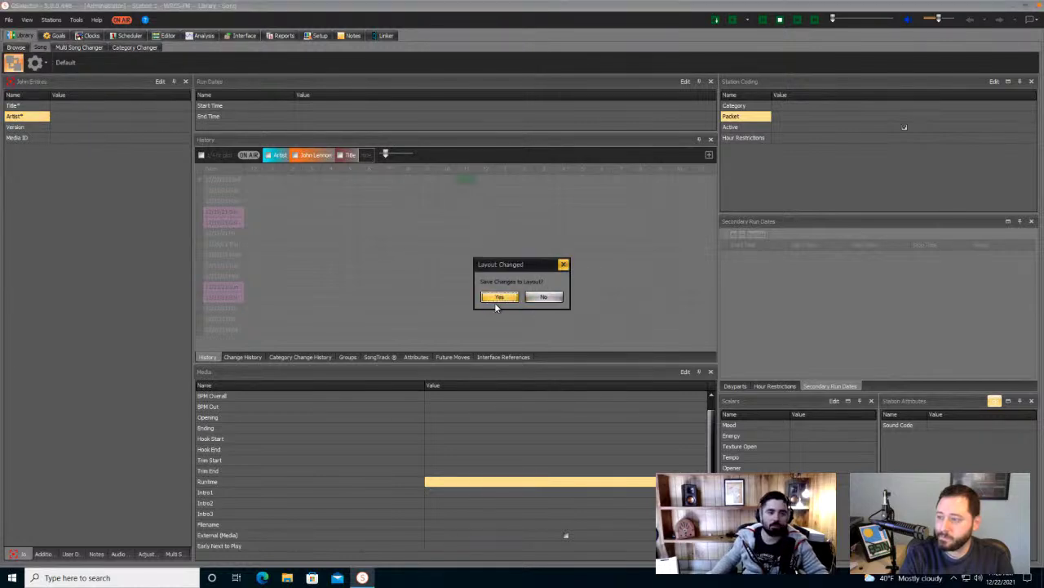
- Discard the layout changes, re-enter layout editing and close Artist Attributes again
left_click(539, 296)
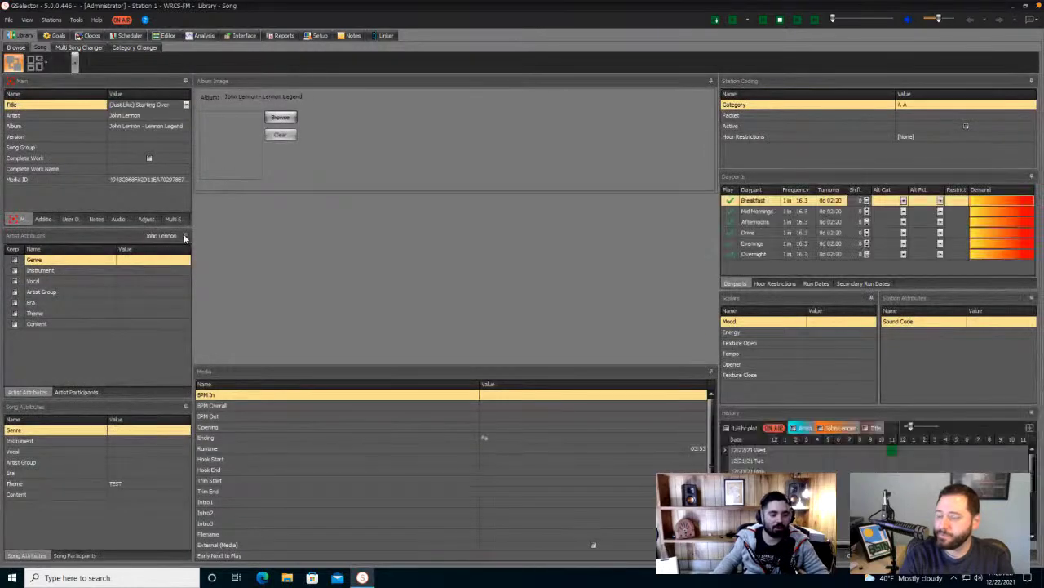
left_click(12, 64)
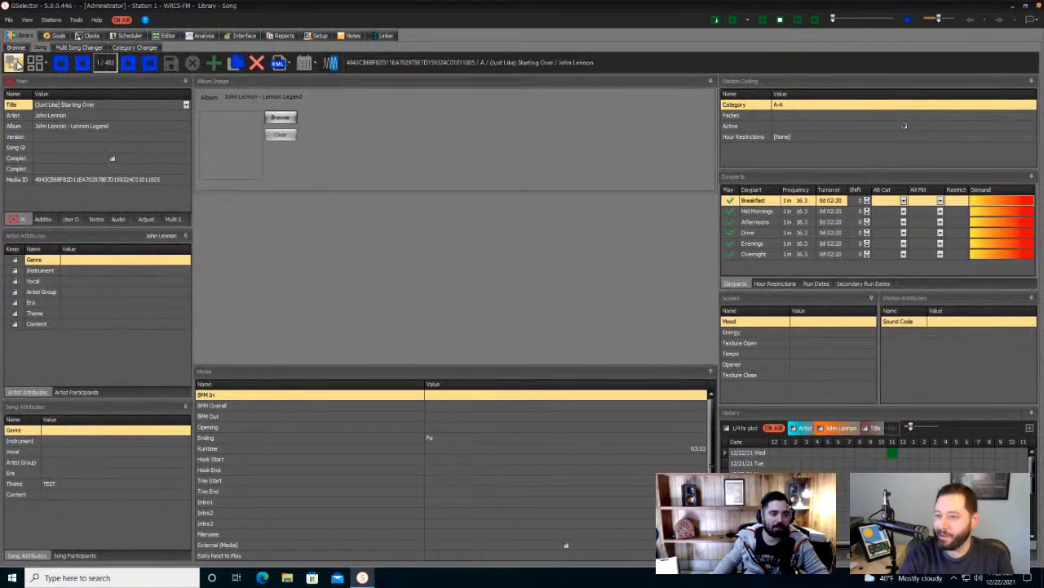
left_click(186, 236)
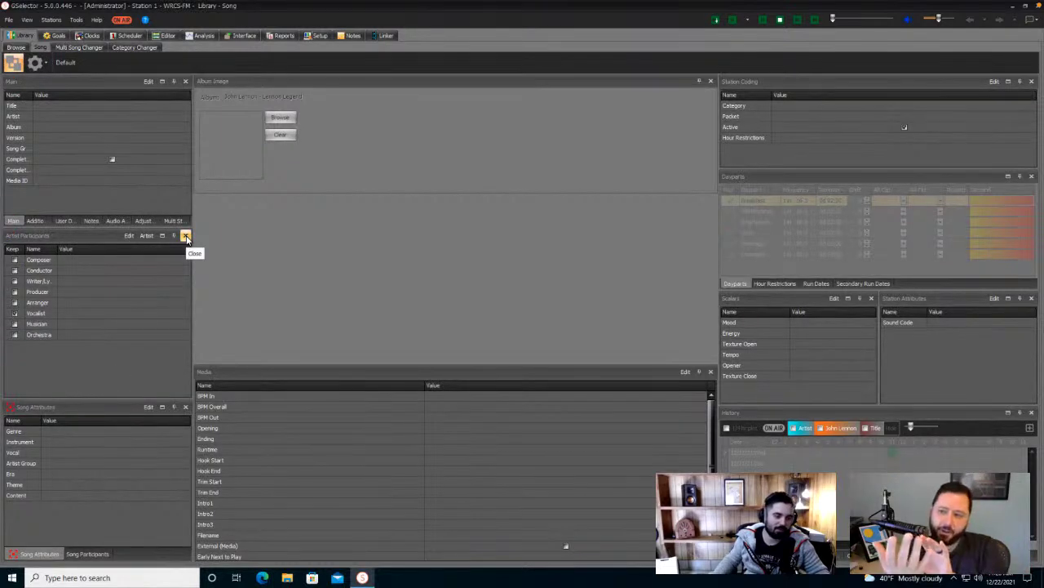
- Close the Artist Participants, Song Attributes, Song Participants, Album Image and Media panels
left_click(186, 237)
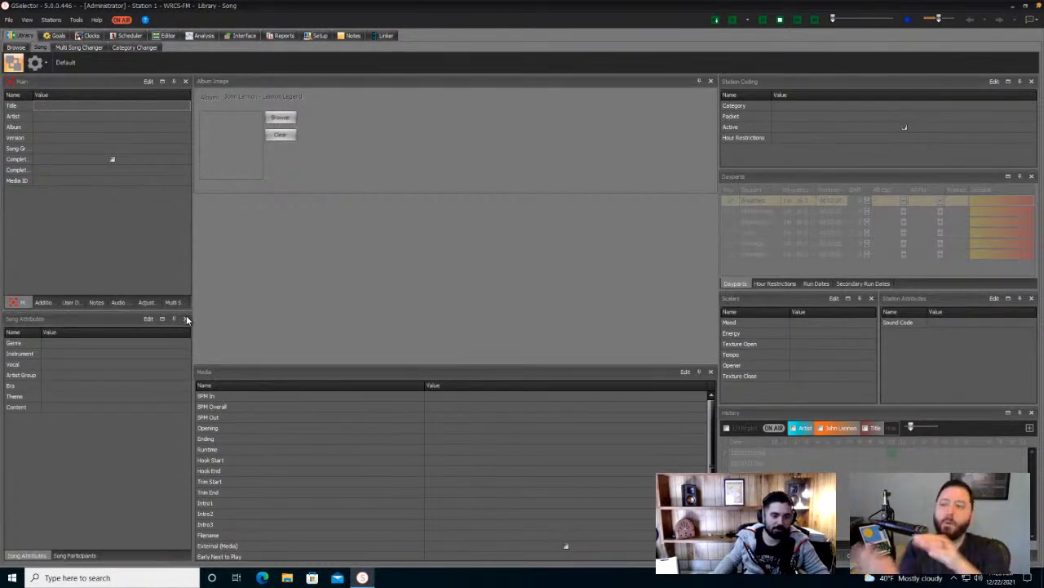
left_click(187, 320)
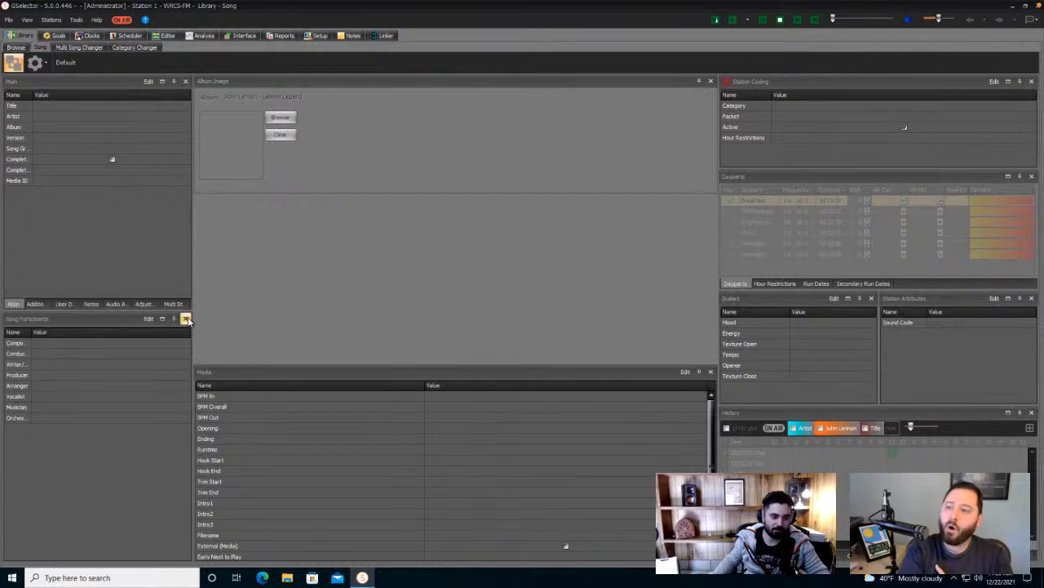
left_click(186, 320)
left_click(710, 81)
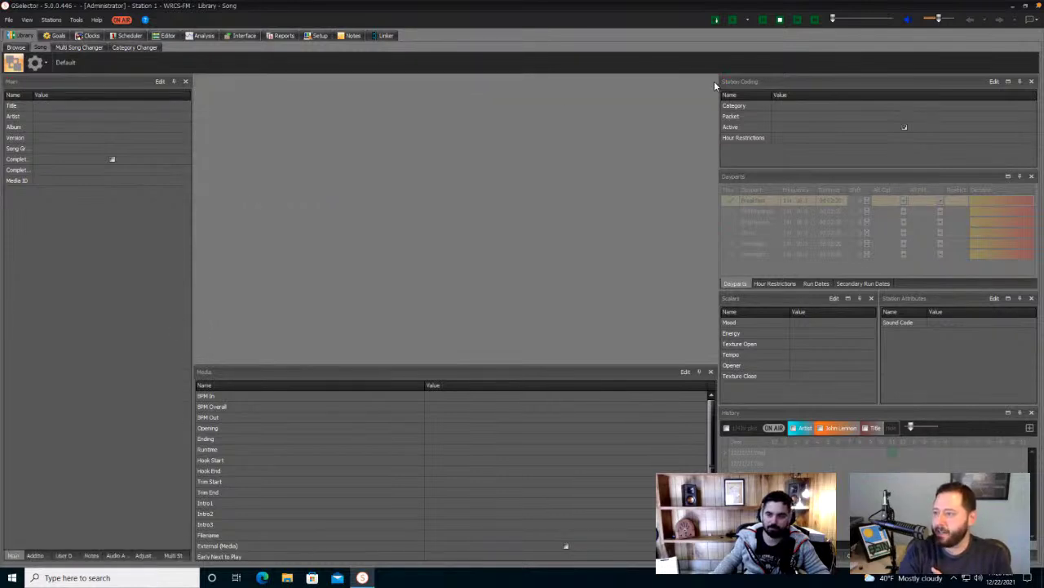
left_click(711, 371)
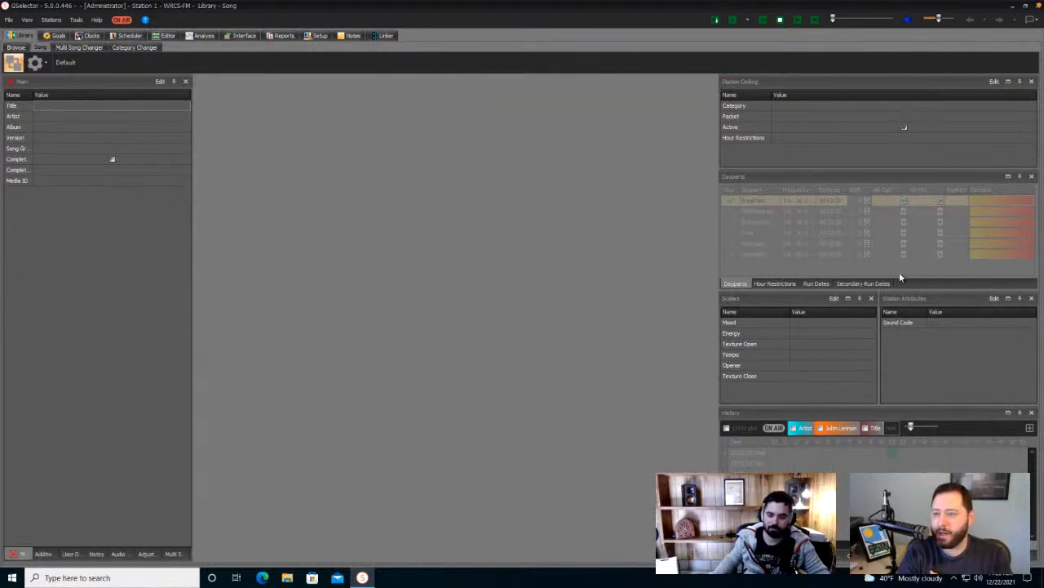
- Close every right-column panel, from Station Attributes and Scalers through the history panels to Station Coding
left_click(1032, 298)
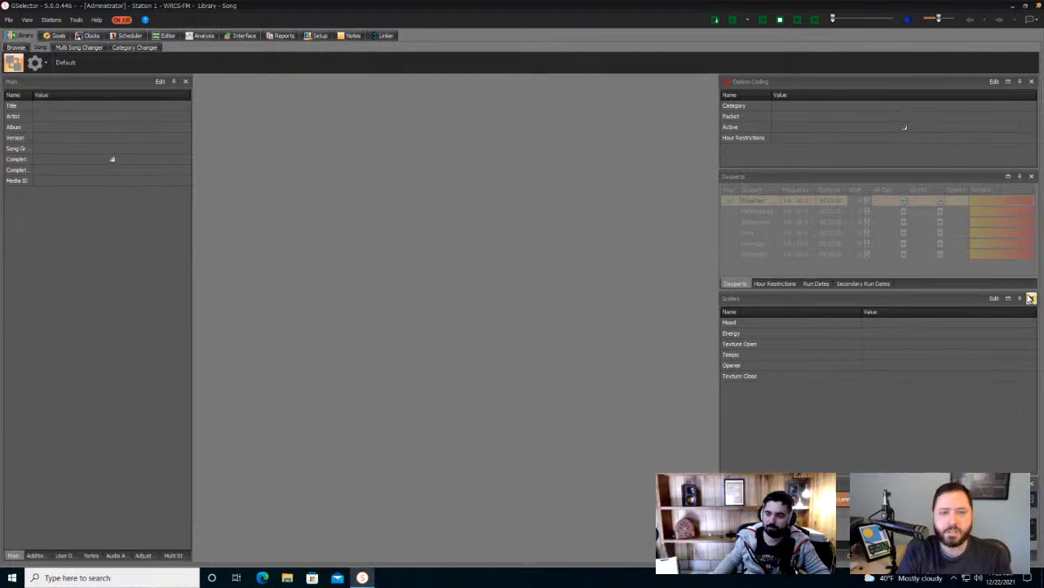
left_click(1031, 299)
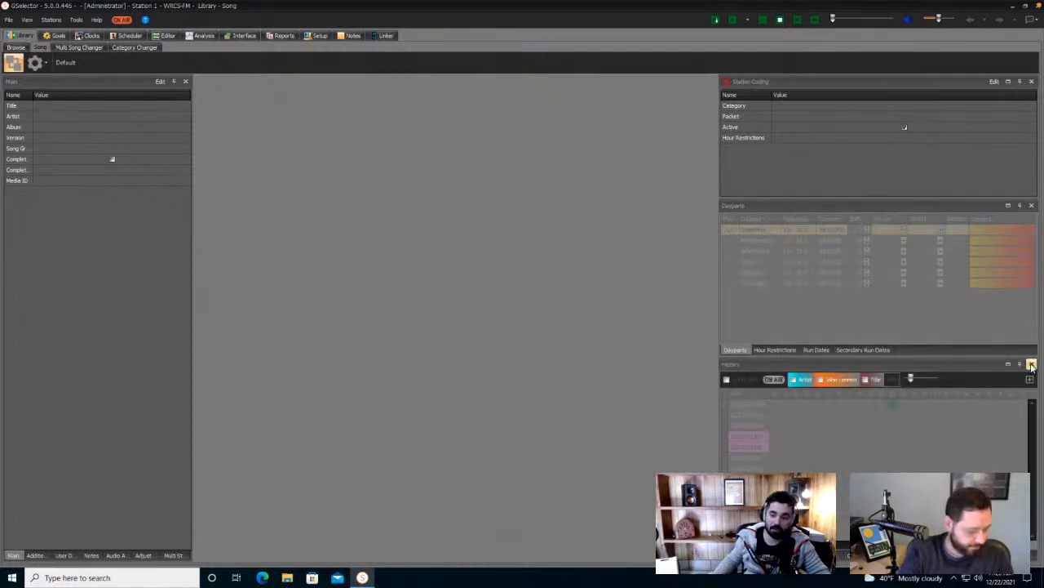
left_click(1032, 364)
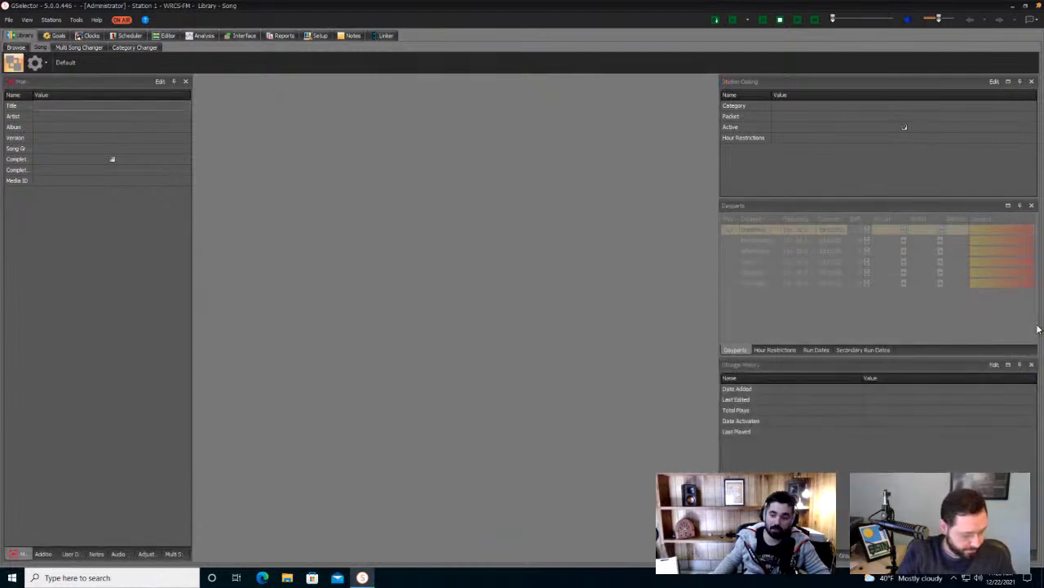
left_click(1032, 366)
left_click(1032, 365)
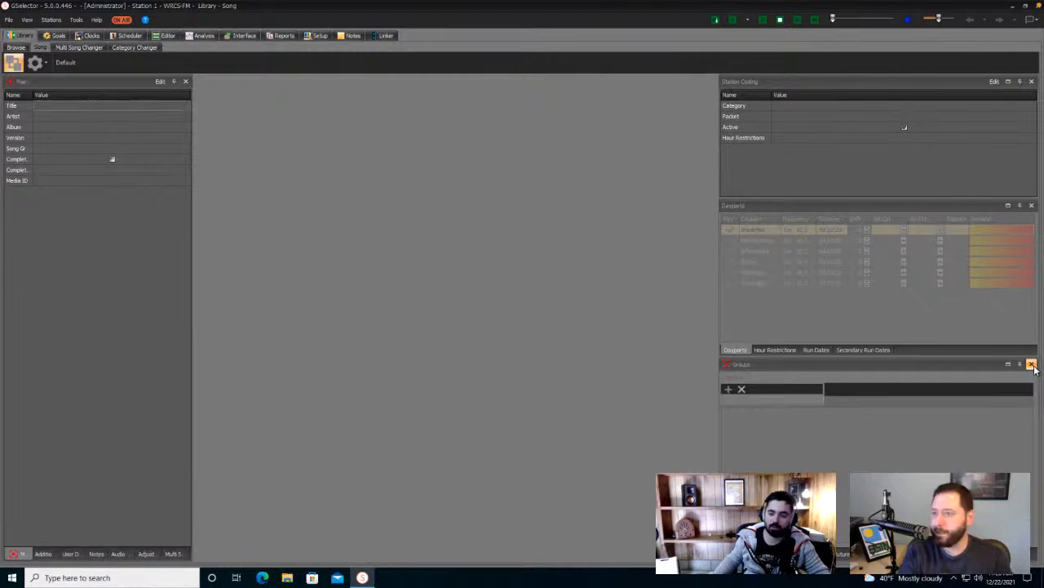
left_click(1033, 365)
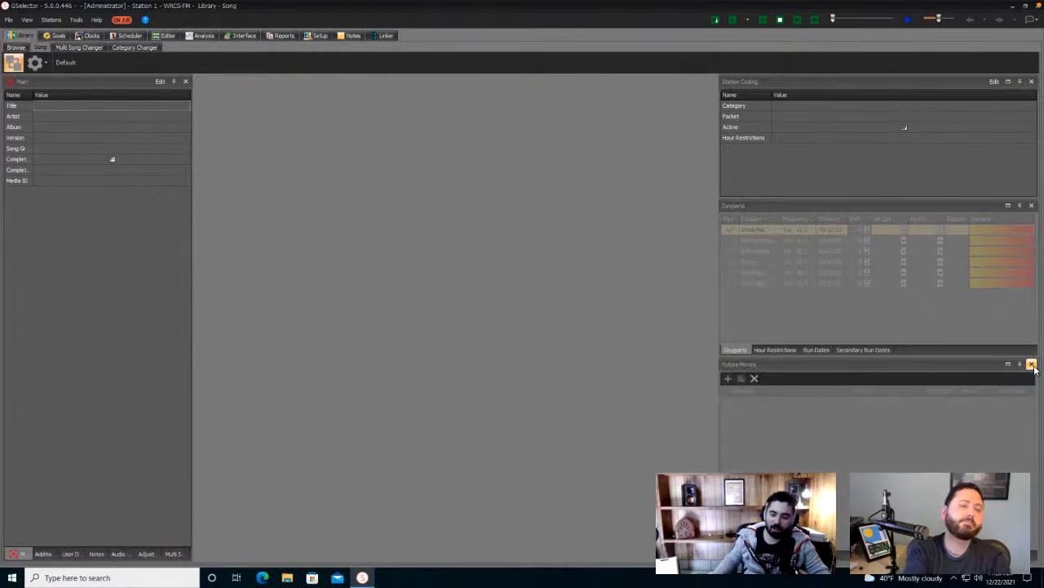
left_click(1032, 365)
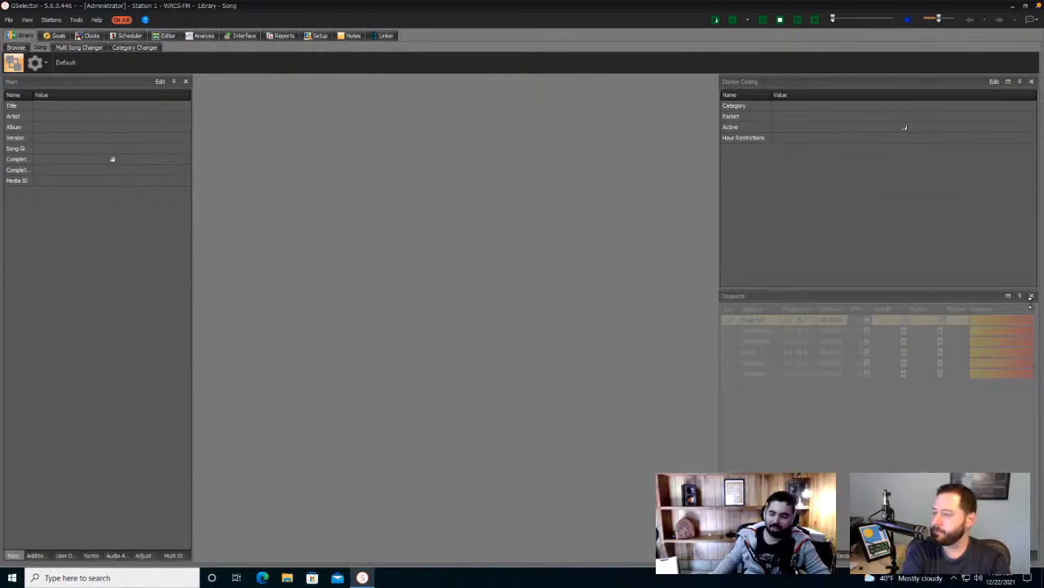
left_click(1032, 297)
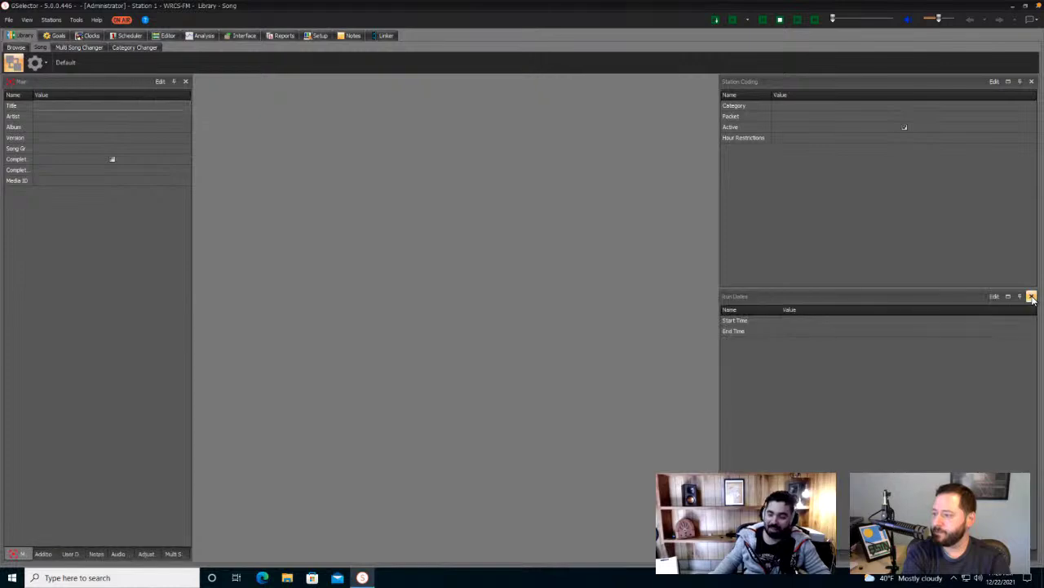
left_click(1032, 297)
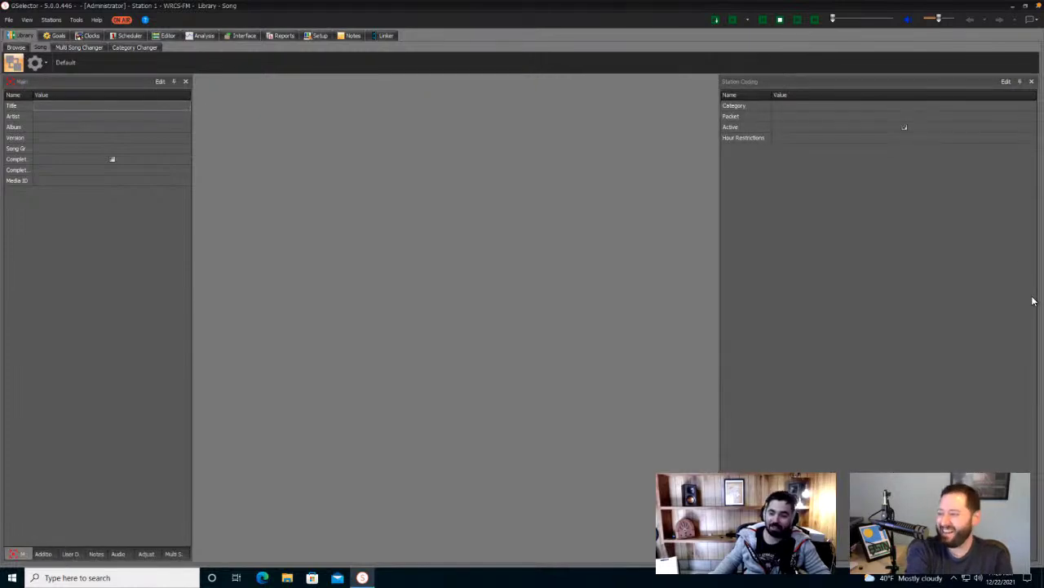
left_click(1032, 81)
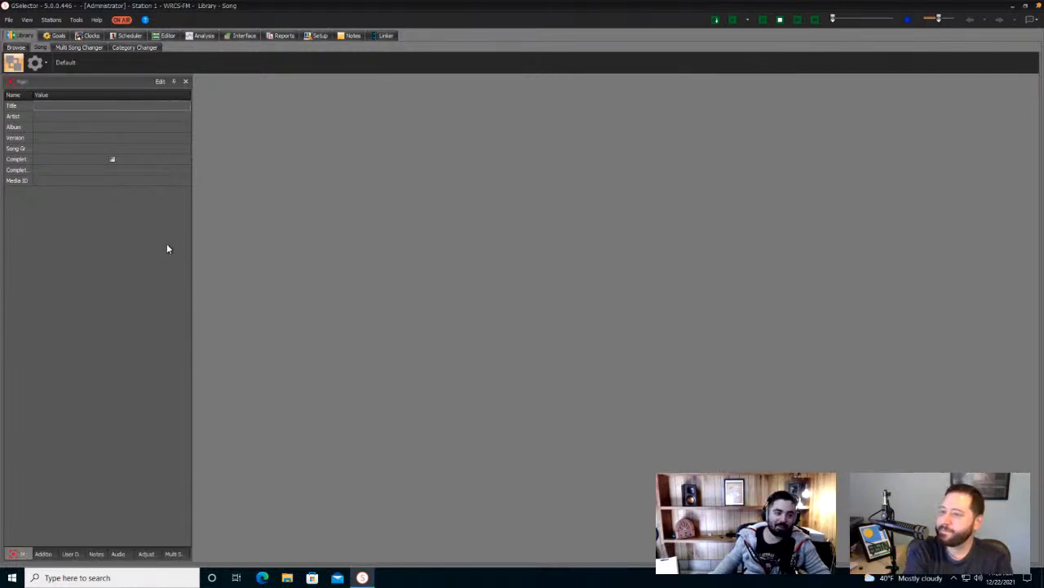
- Widen the Main panel and delete Album, Version, Song Group and Complete Work fields
left_click_drag(193, 244, 338, 242)
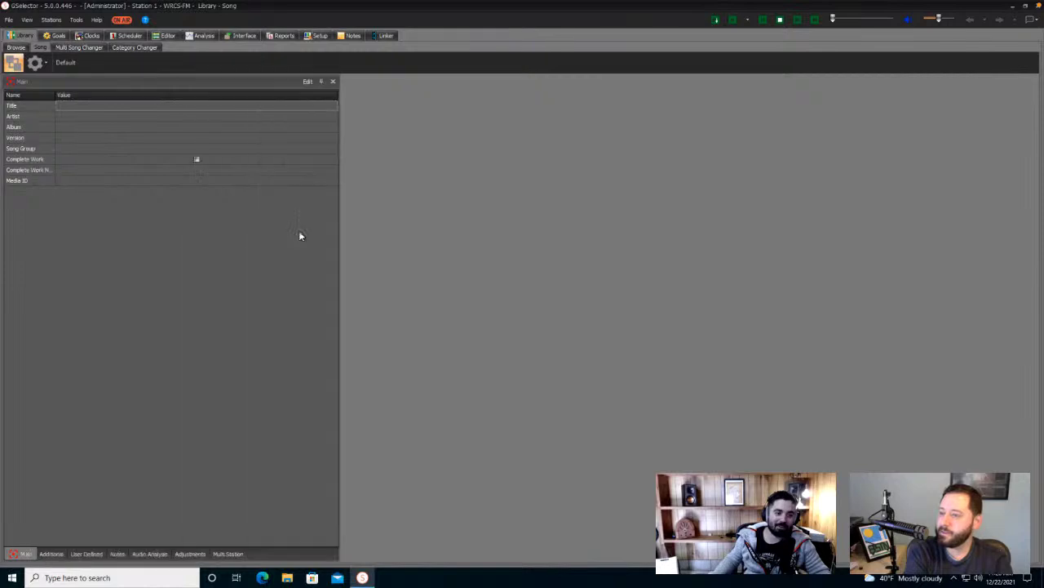
left_click(31, 126)
key("Delete")
key("Delete")
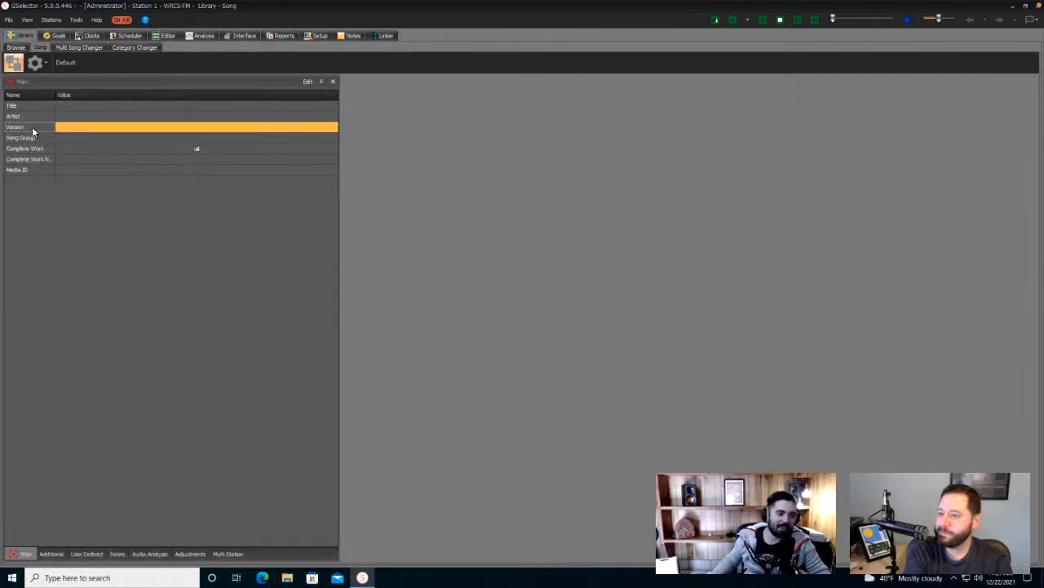
key("Delete")
key("Delete")
key("Delete")
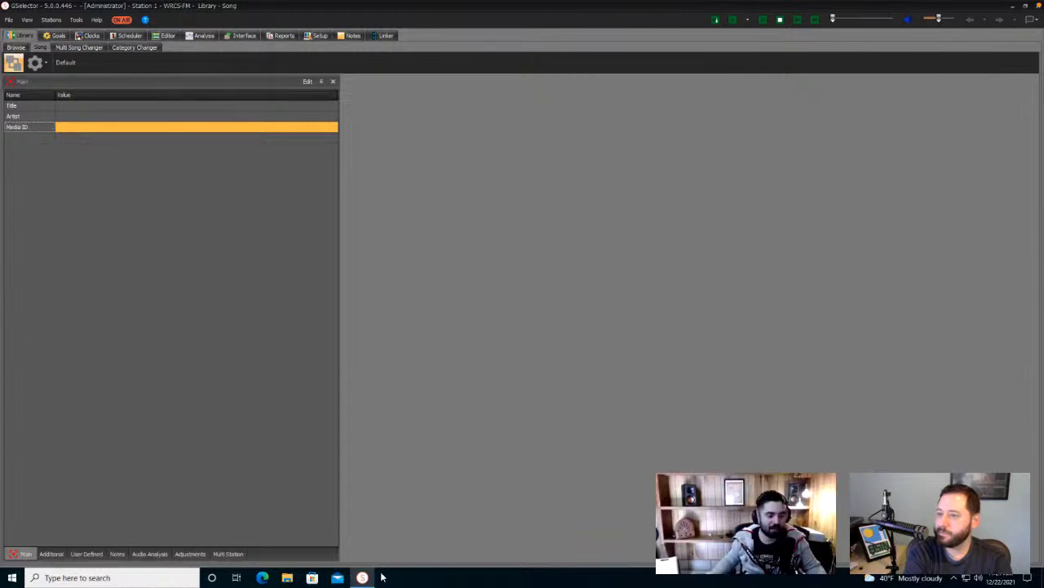
left_click(35, 66)
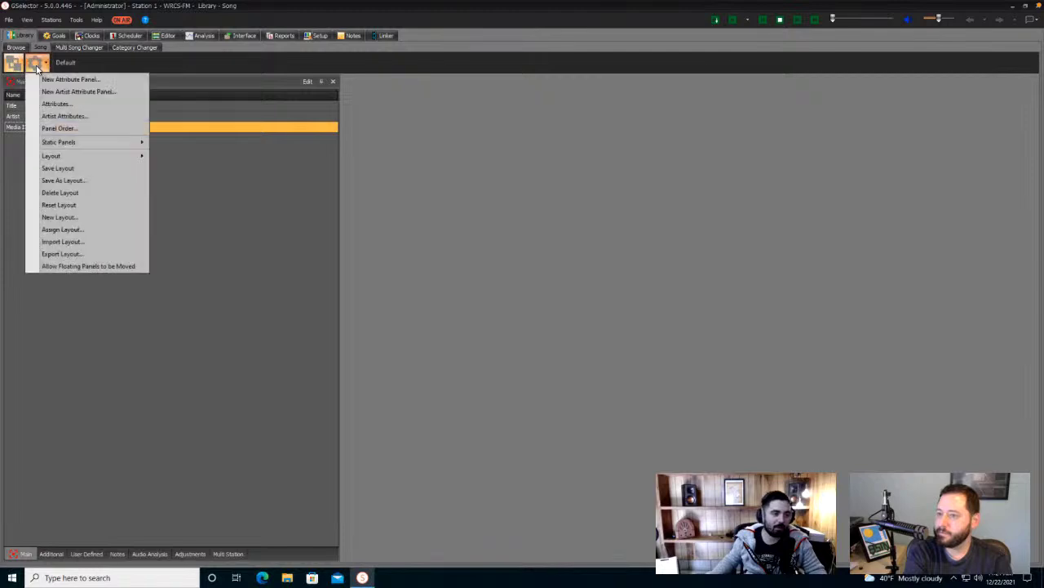
- From the song Attributes list, drag Runtime and Sound Code into the Main panel below Media ID
left_click(80, 105)
scroll(146, 145, "down", 5)
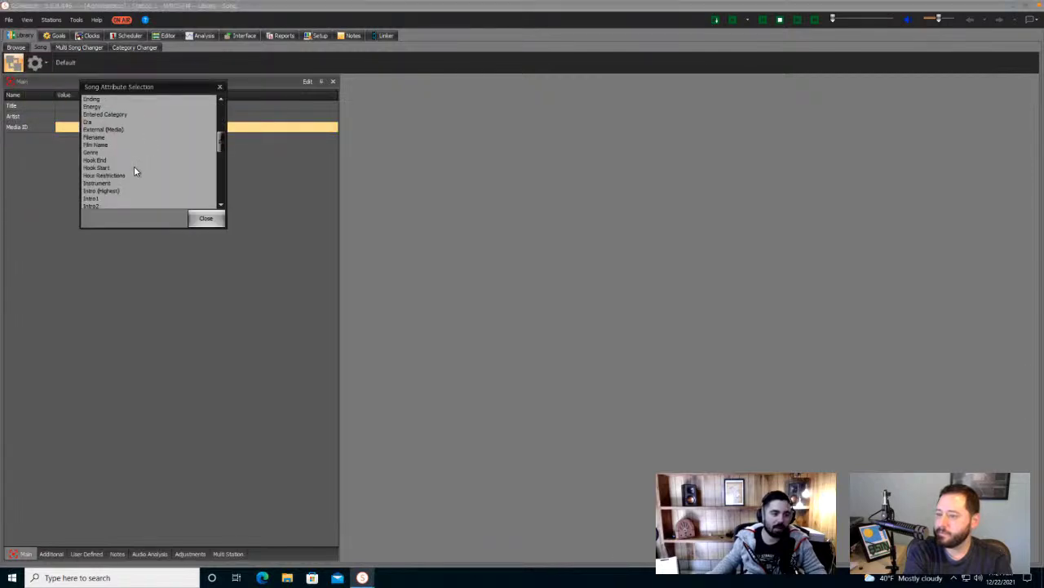
scroll(122, 163, "down", 4)
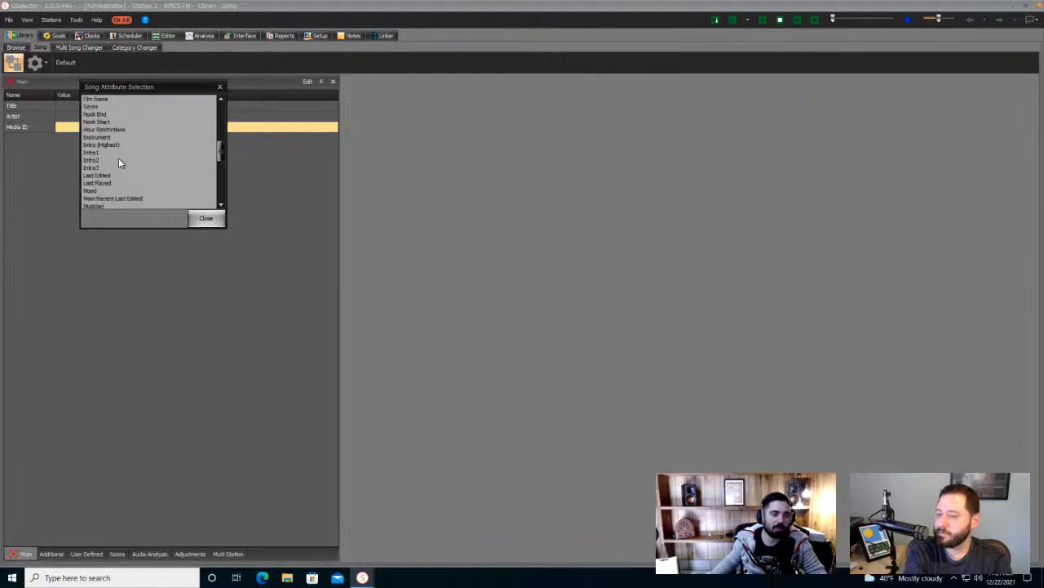
scroll(118, 164, "down", 3)
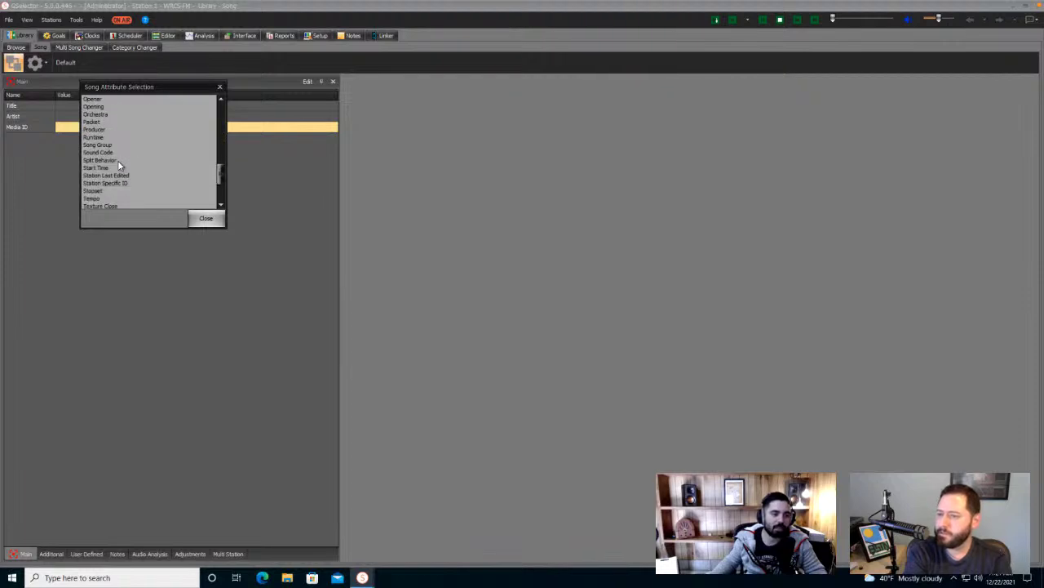
scroll(120, 165, "down", 1)
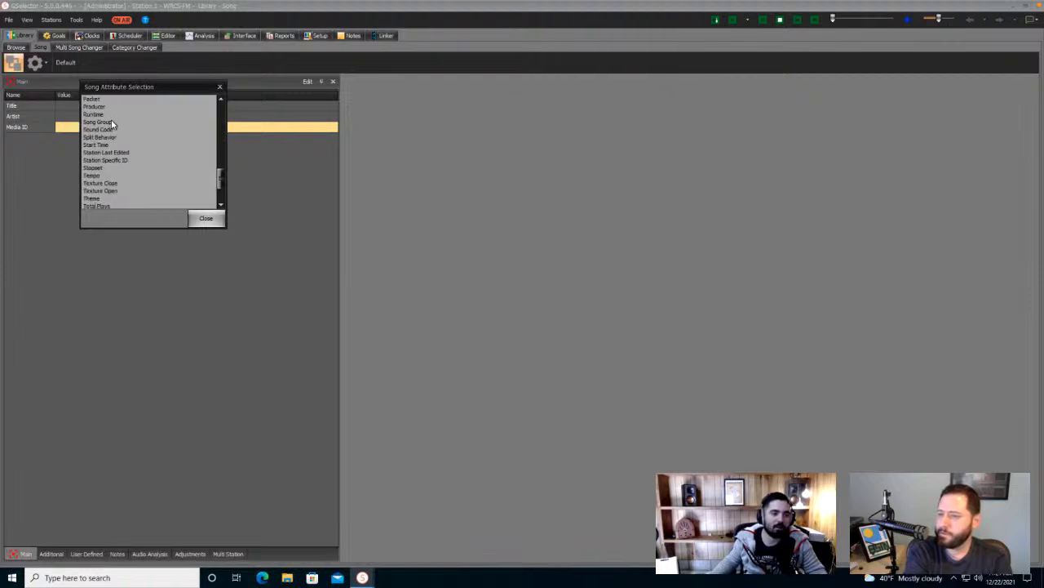
left_click(221, 100)
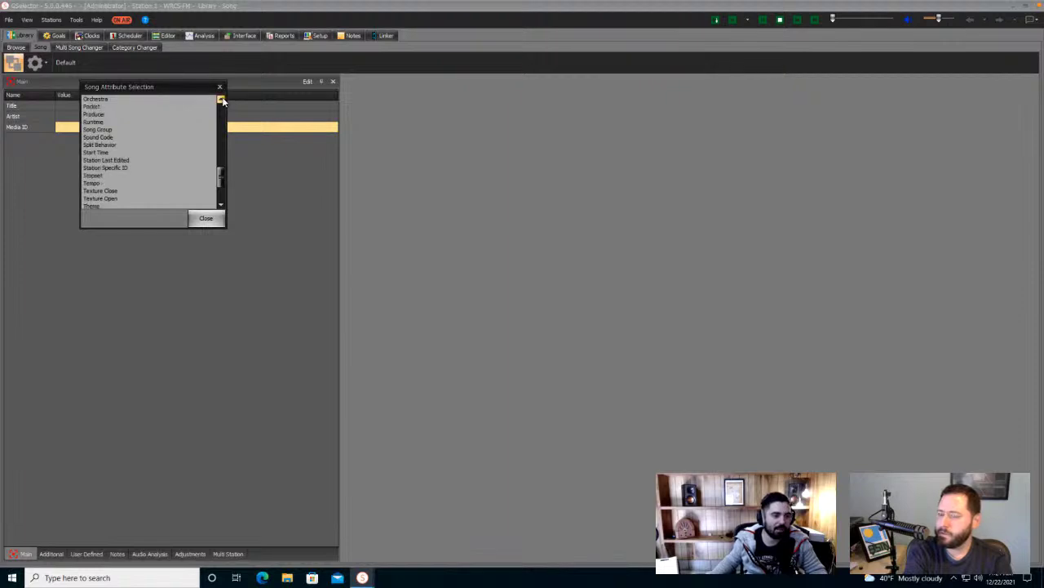
left_click(222, 100)
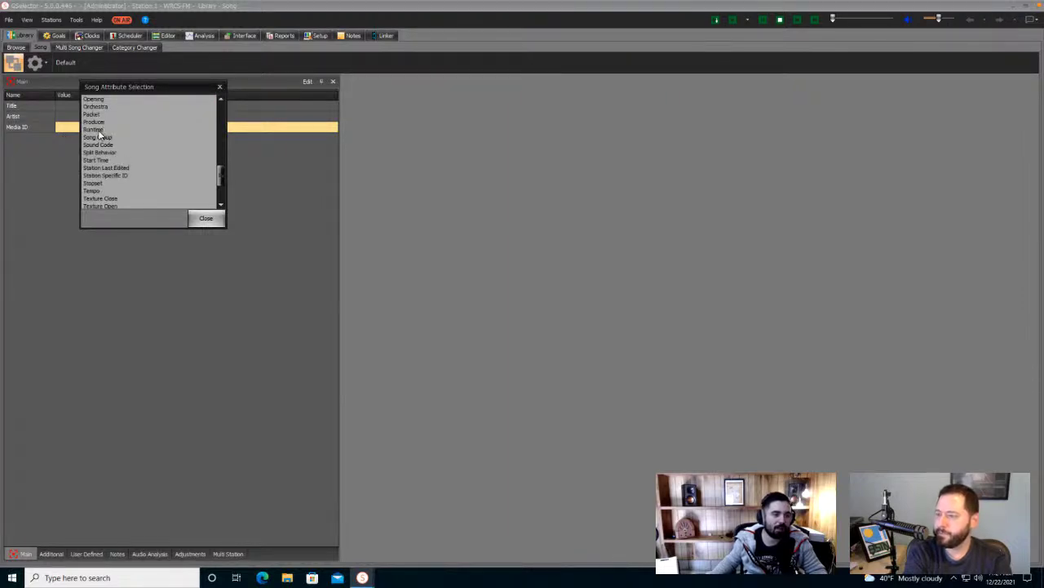
left_click_drag(97, 131, 44, 194)
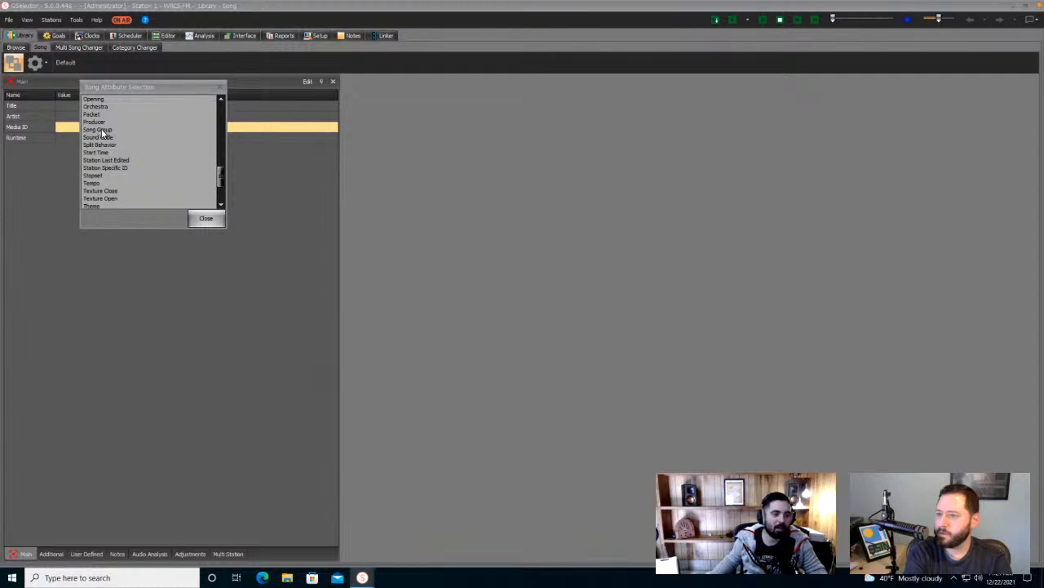
left_click_drag(102, 135, 51, 181)
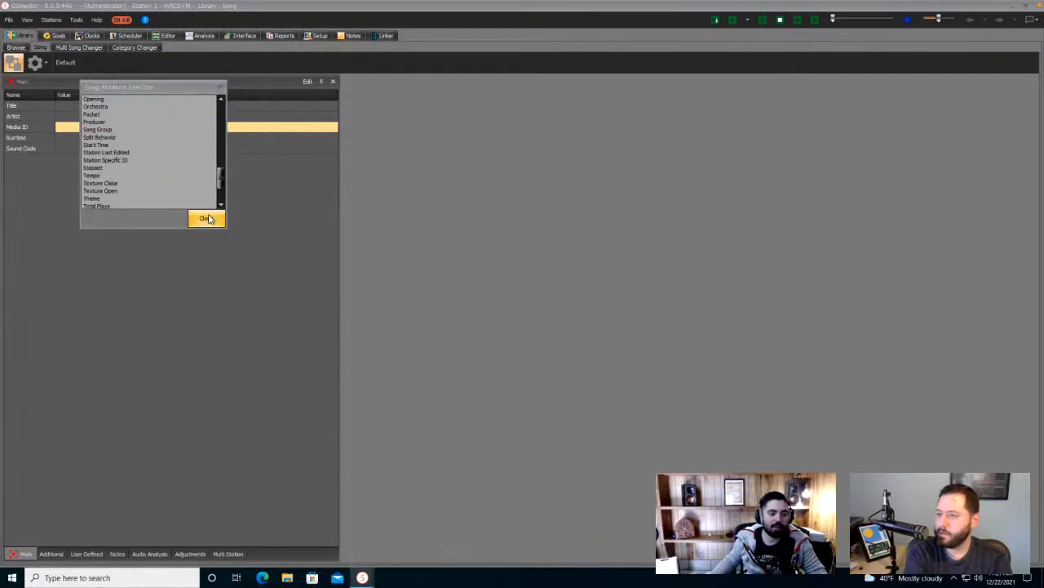
left_click(205, 218)
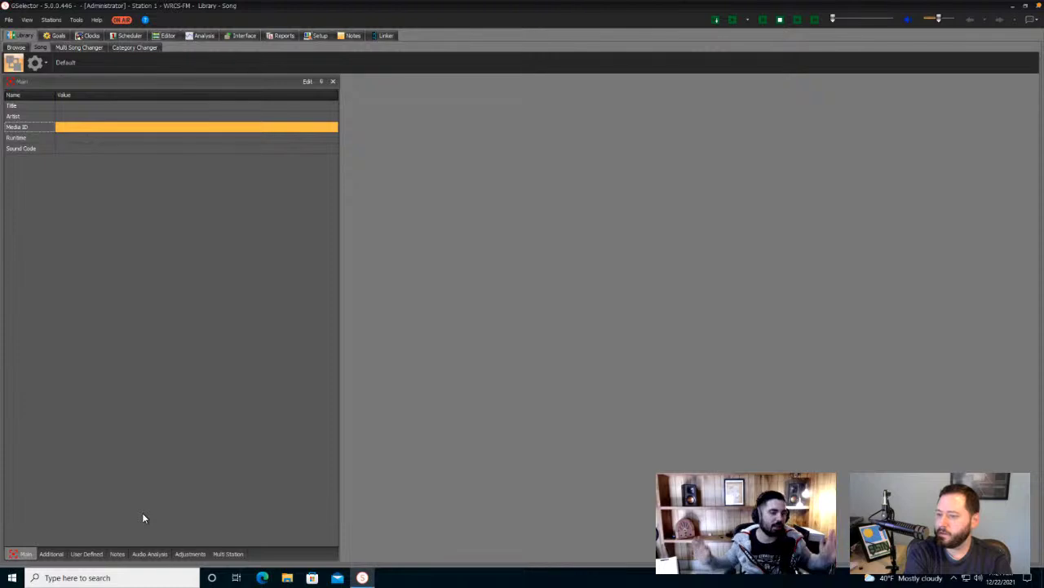
- Save the current panel arrangement as a new named layout from the gear menu
left_click(51, 66)
left_click(52, 65)
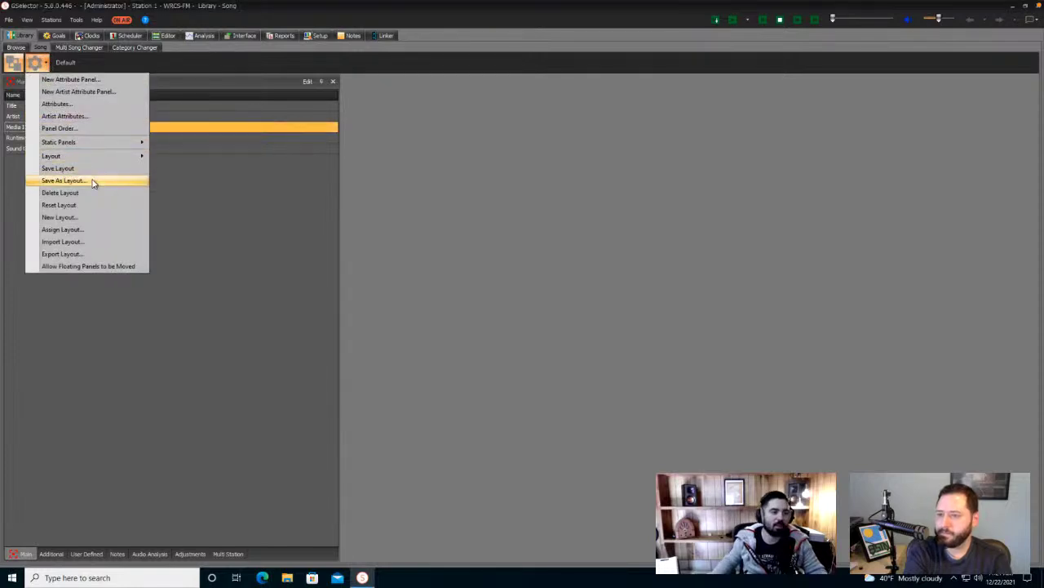
left_click(93, 182)
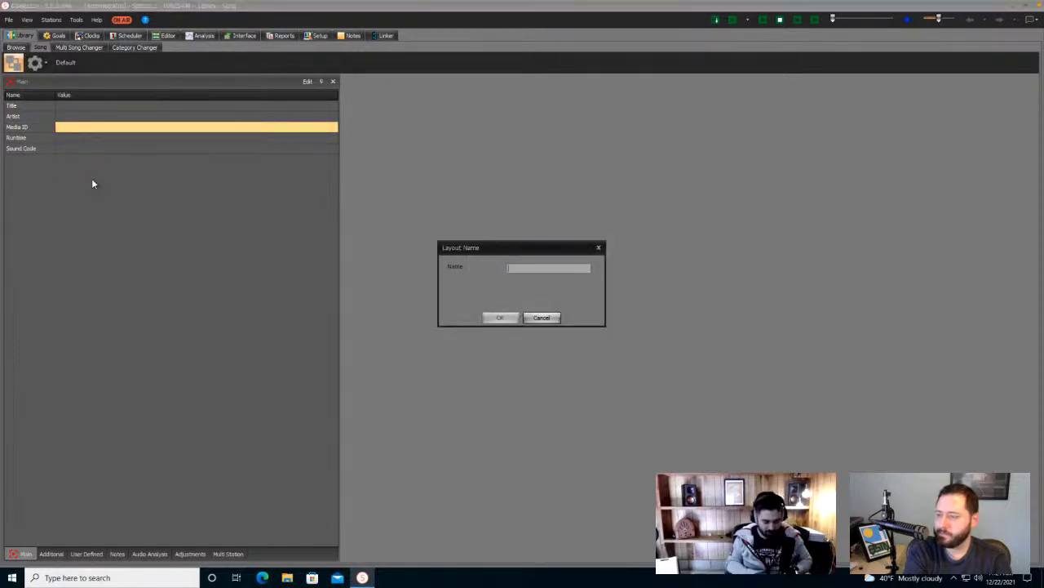
type("John LIB")
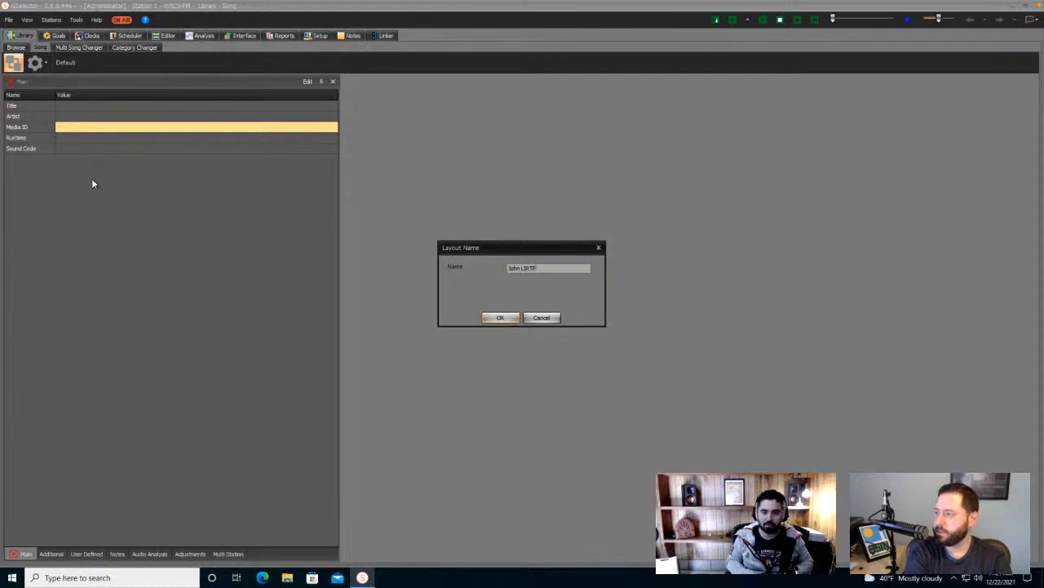
left_click(501, 317)
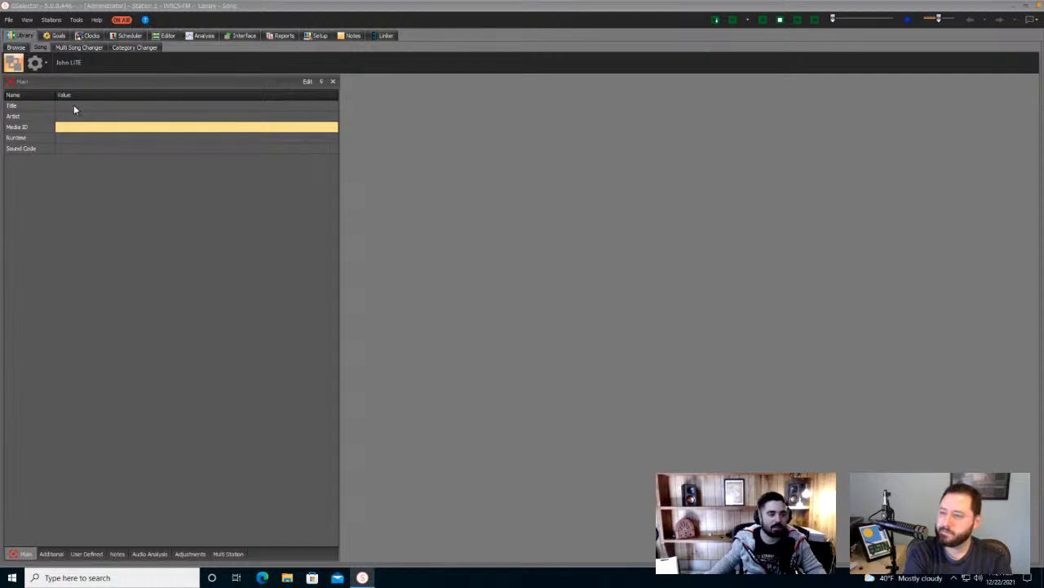
- Switch back to the Default layout, confirming the layout-change prompt with Yes
left_click(45, 64)
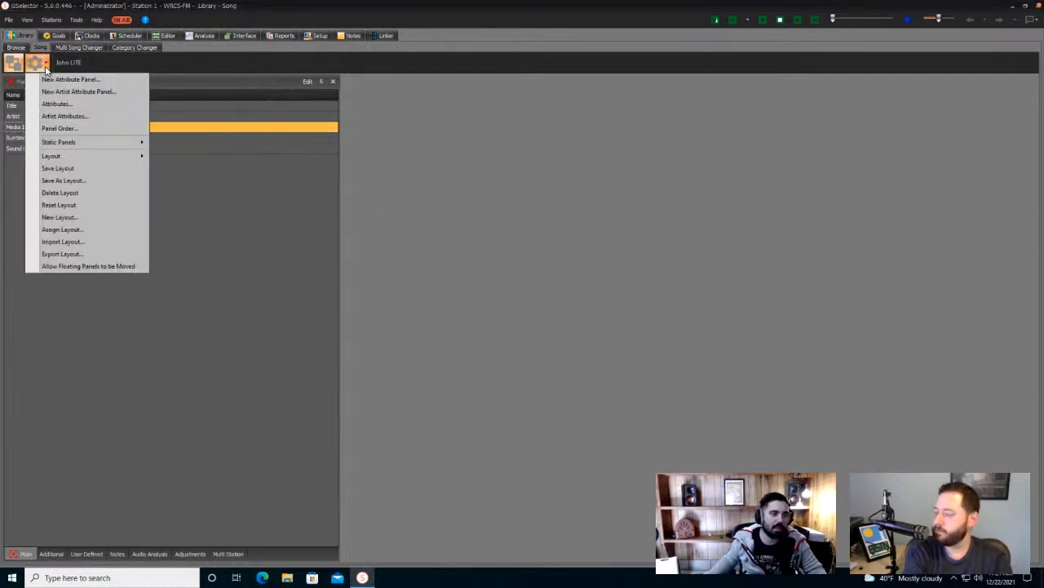
mouse_move(117, 159)
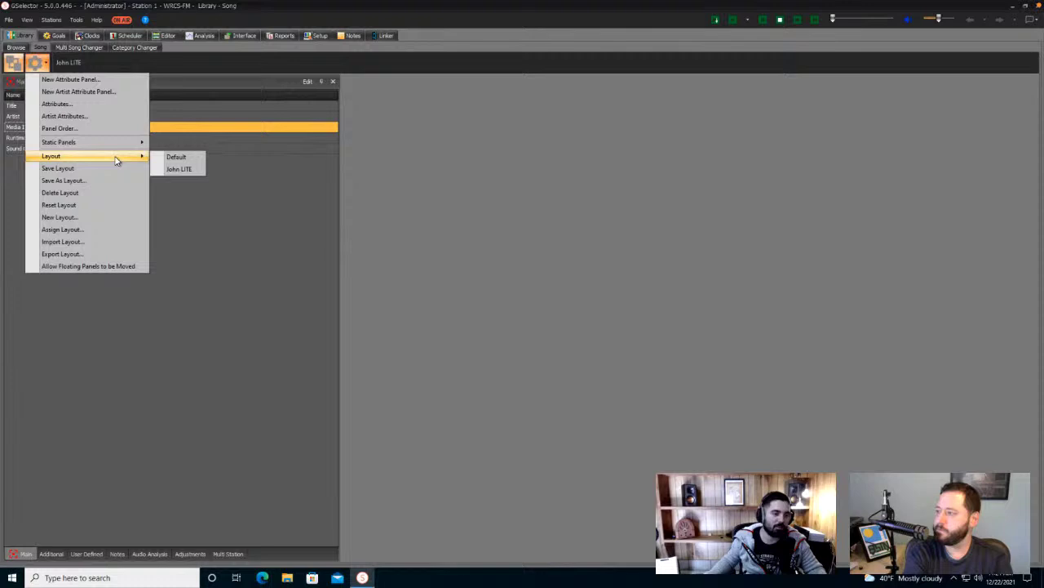
left_click(183, 158)
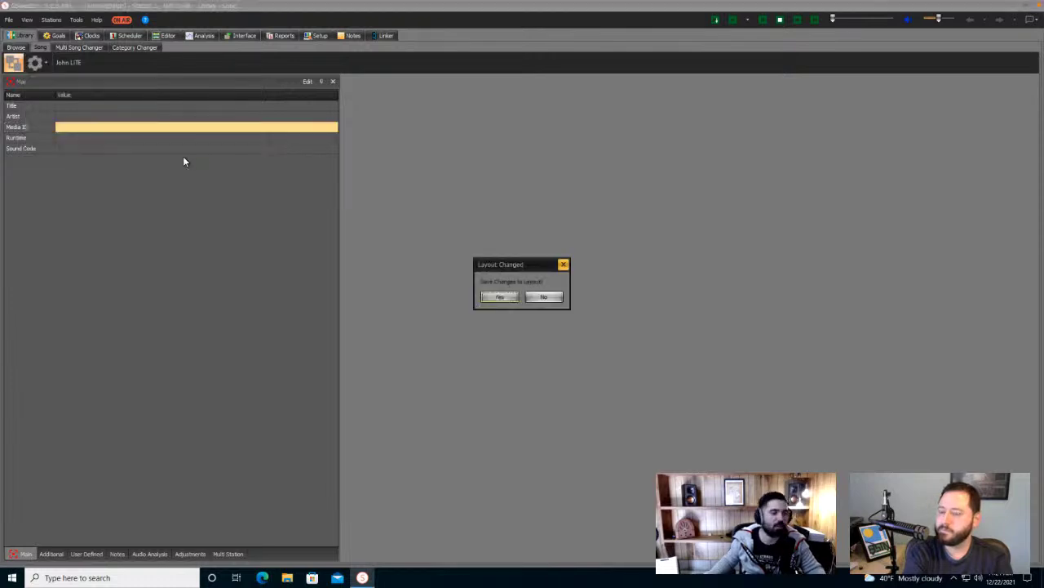
left_click(508, 299)
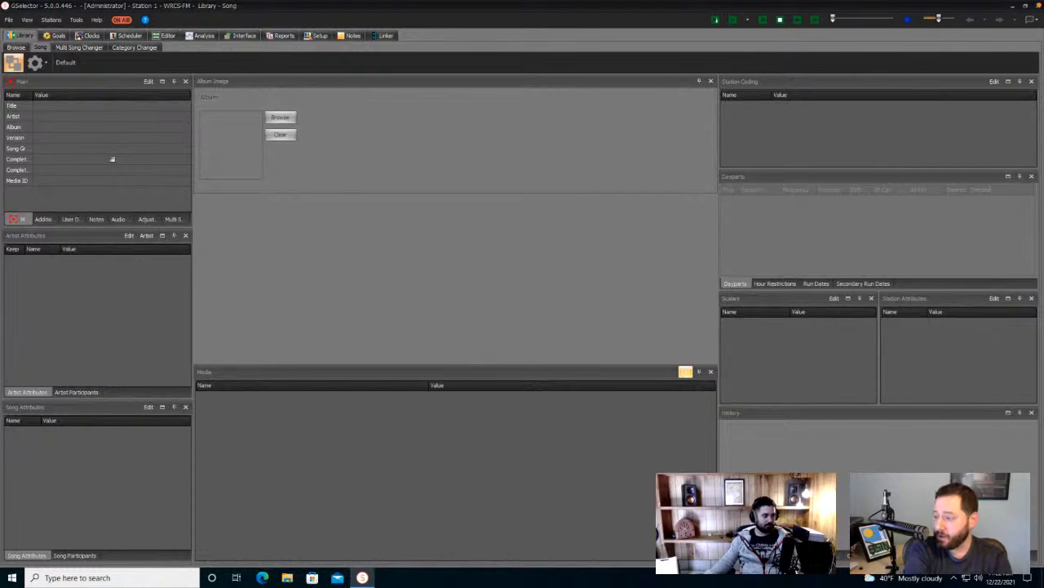
key("super")
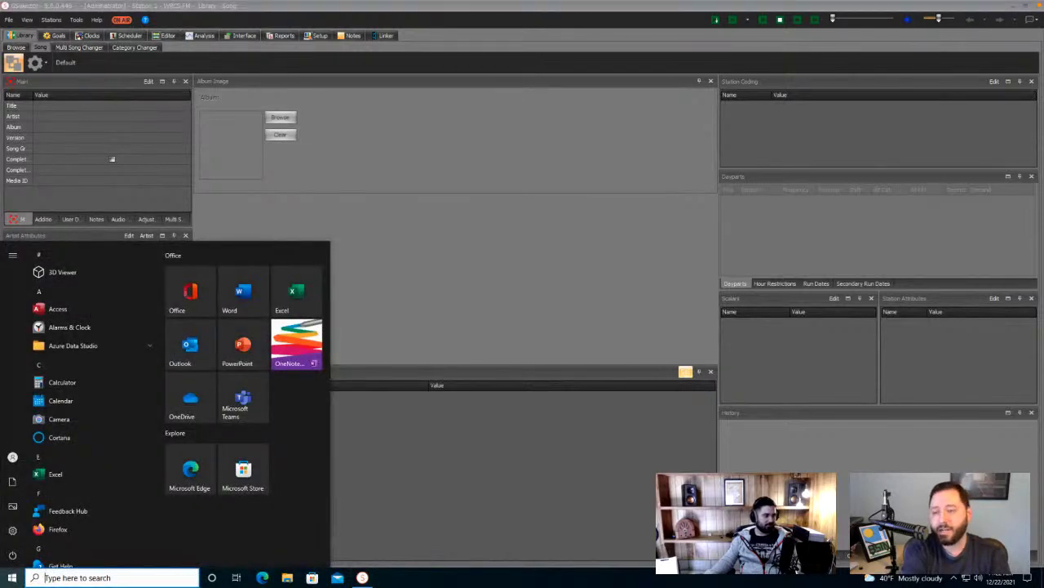
left_click(427, 131)
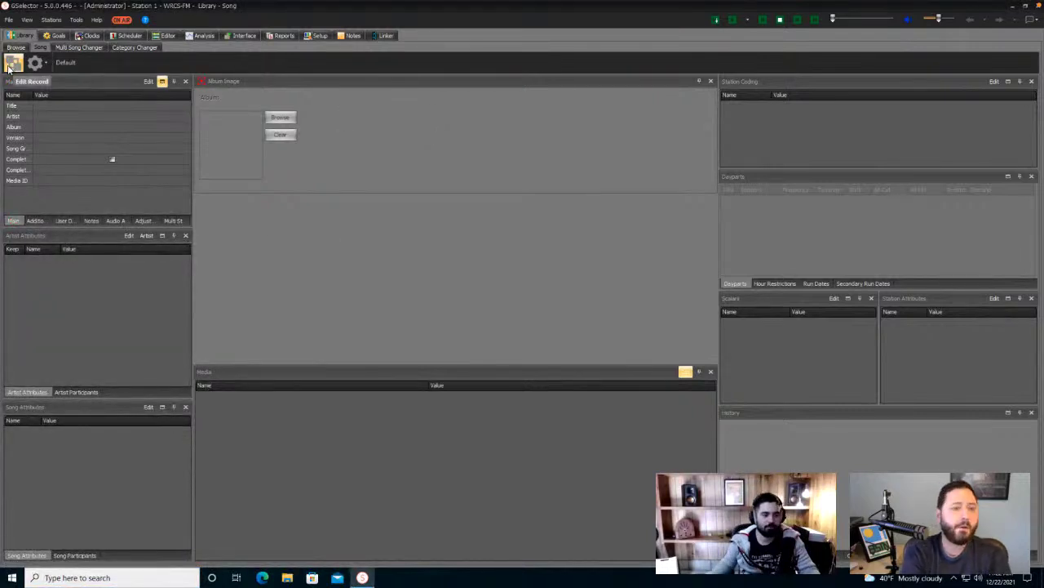
left_click(39, 64)
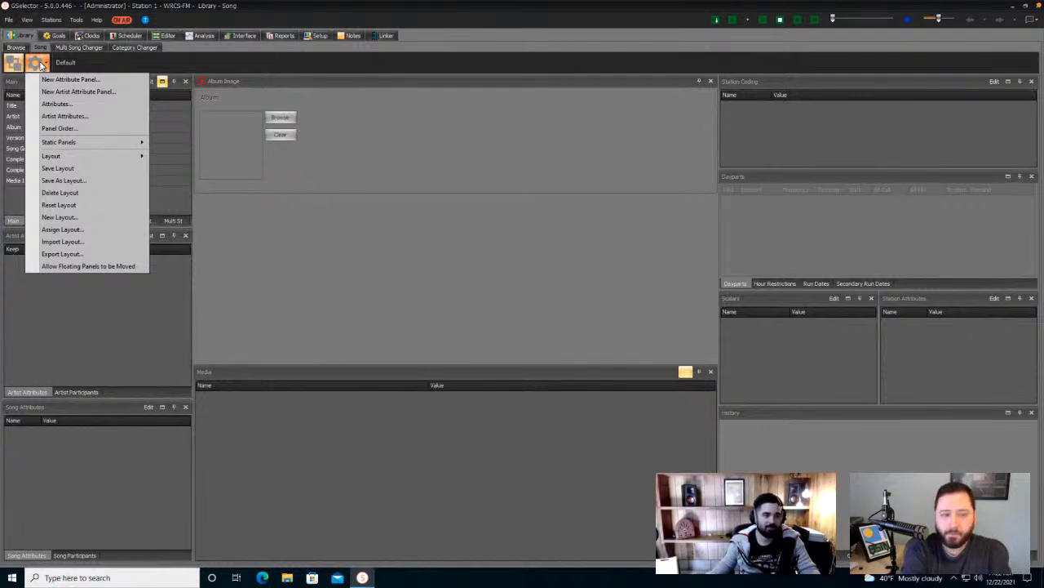
left_click(37, 63)
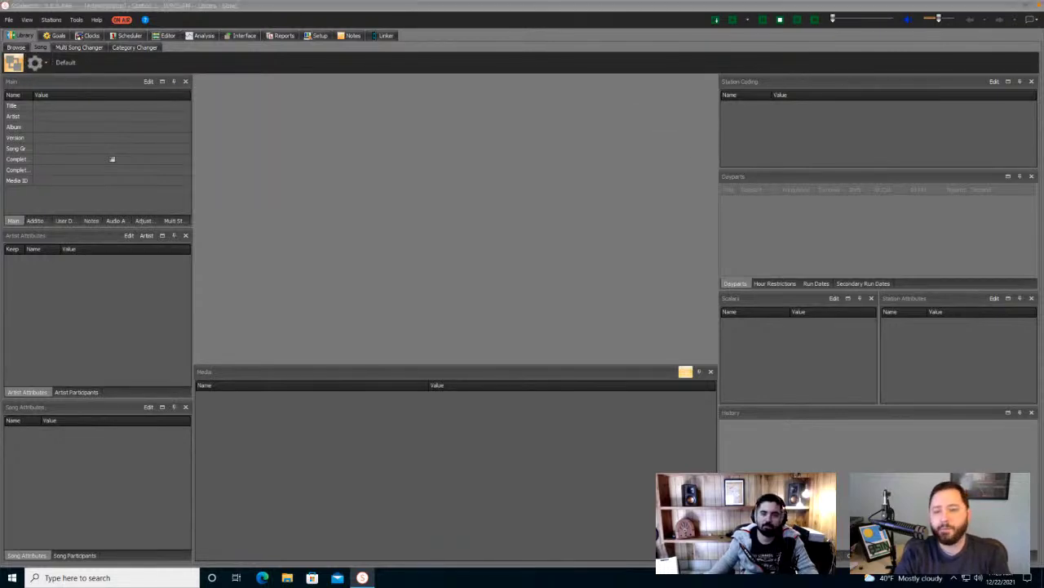
- Undock the Album Image panel into a floating window and close it
left_click_drag(939, 114, 560, 162)
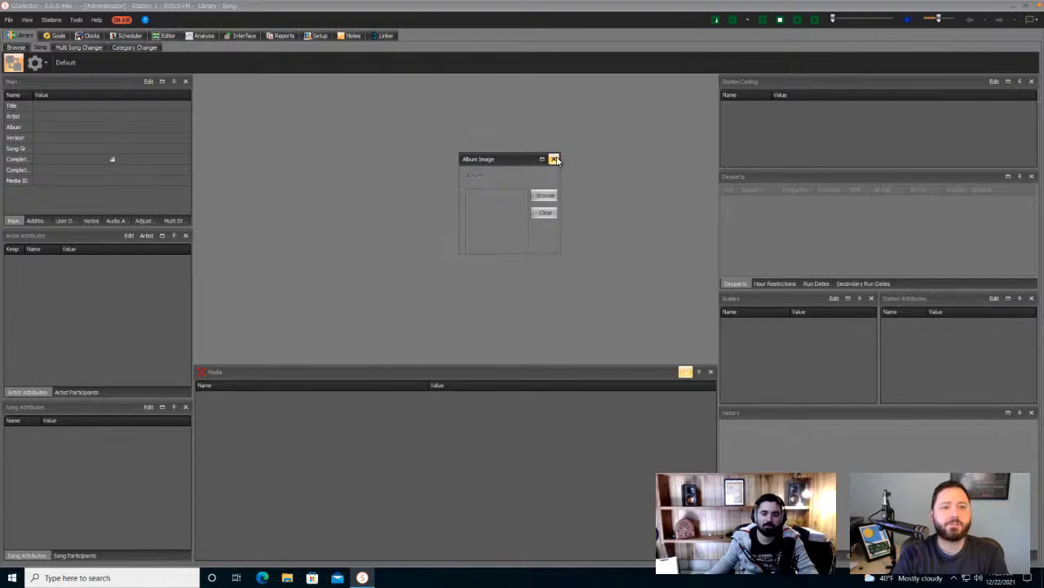
left_click(554, 159)
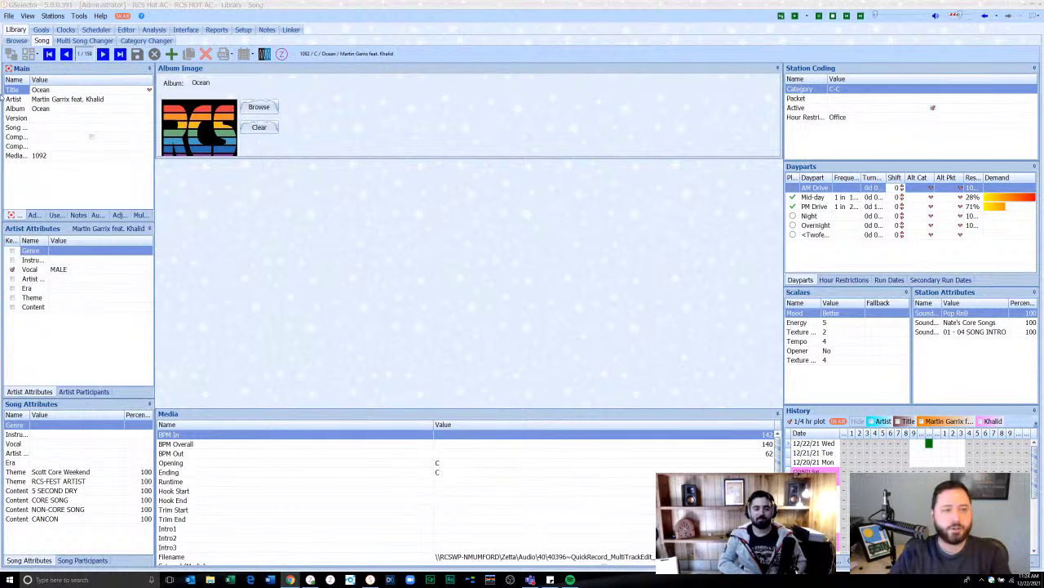
- Open Tools > Configuration on the Jobs tab and show the addable job types
left_click(79, 17)
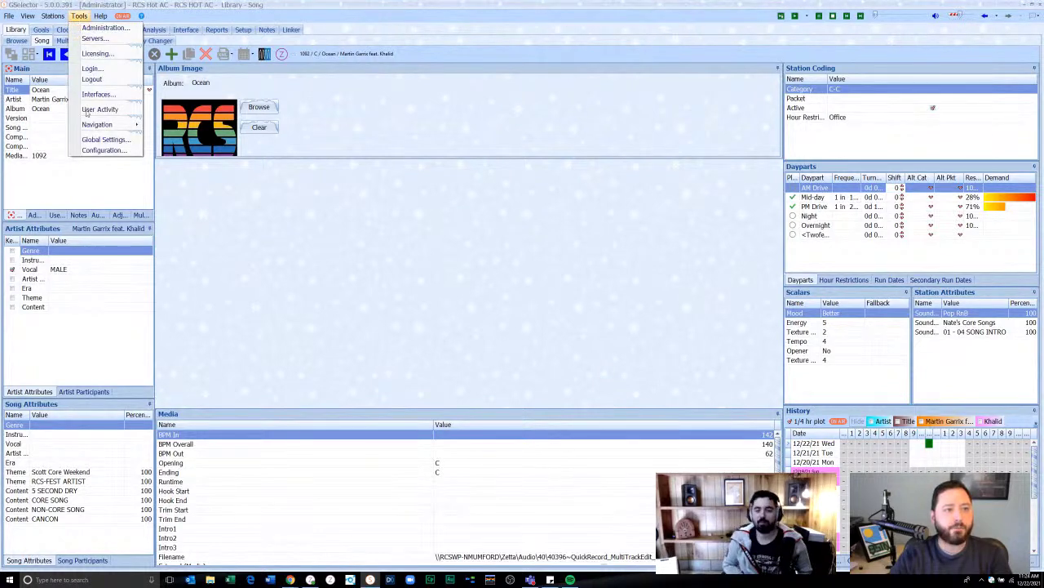
left_click(114, 152)
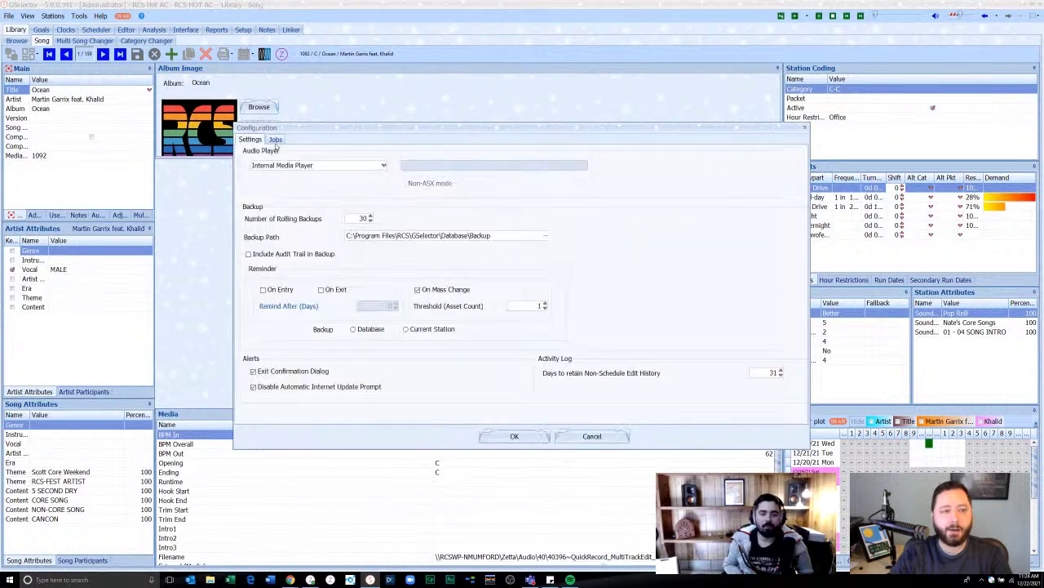
left_click(276, 139)
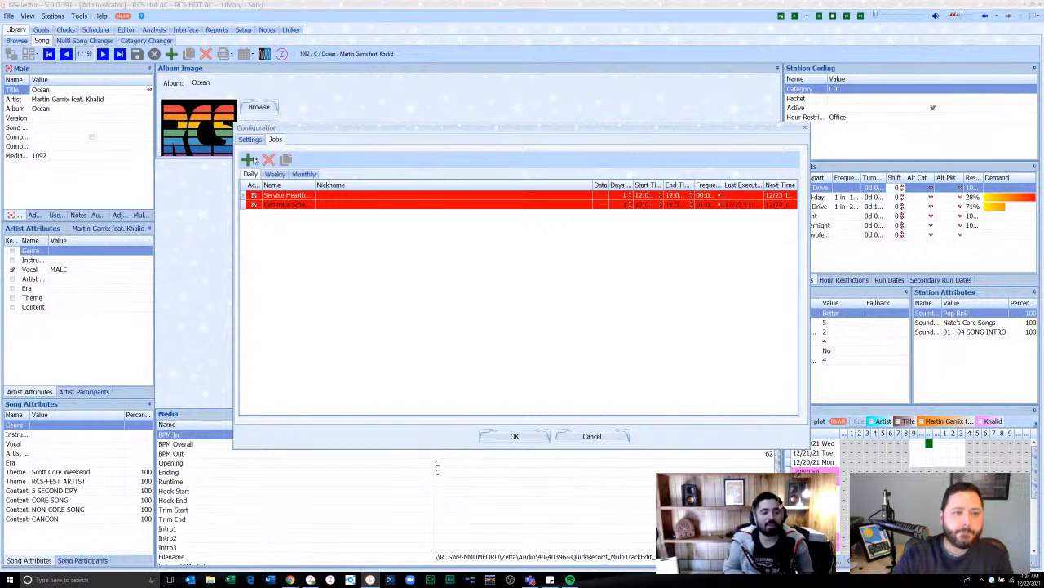
left_click(247, 159)
left_click(292, 174)
left_click(247, 159)
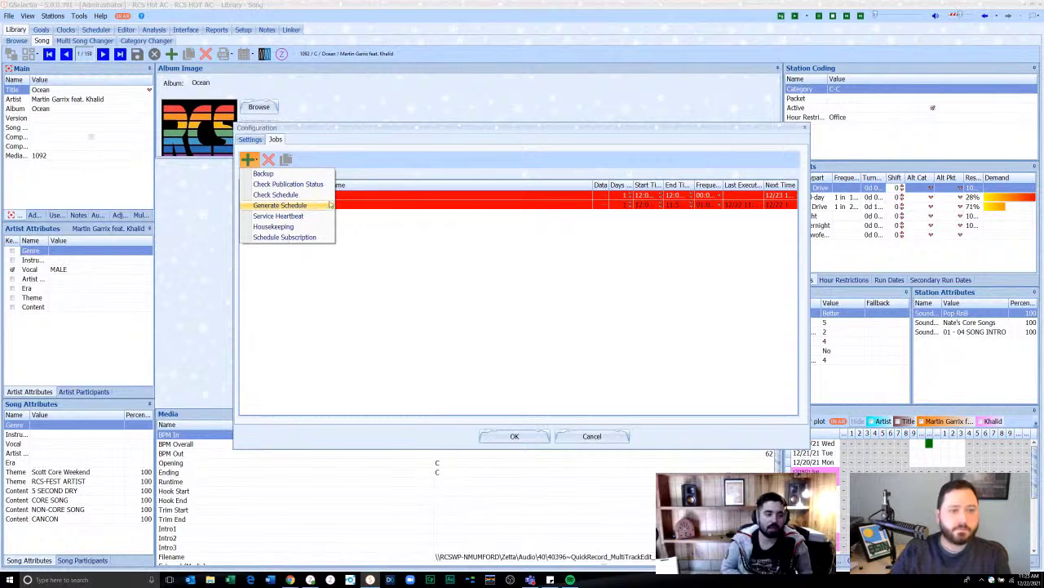
- Open the Generate Schedule job and tick both Songs and Links
left_click(403, 238)
double_click(605, 205)
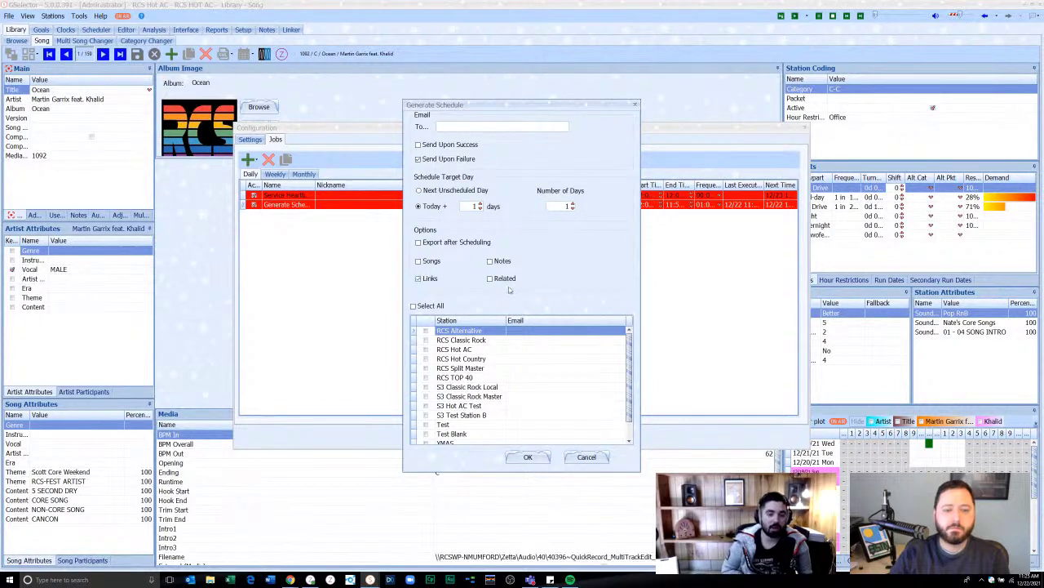
left_click(432, 261)
left_click(430, 278)
left_click(430, 278)
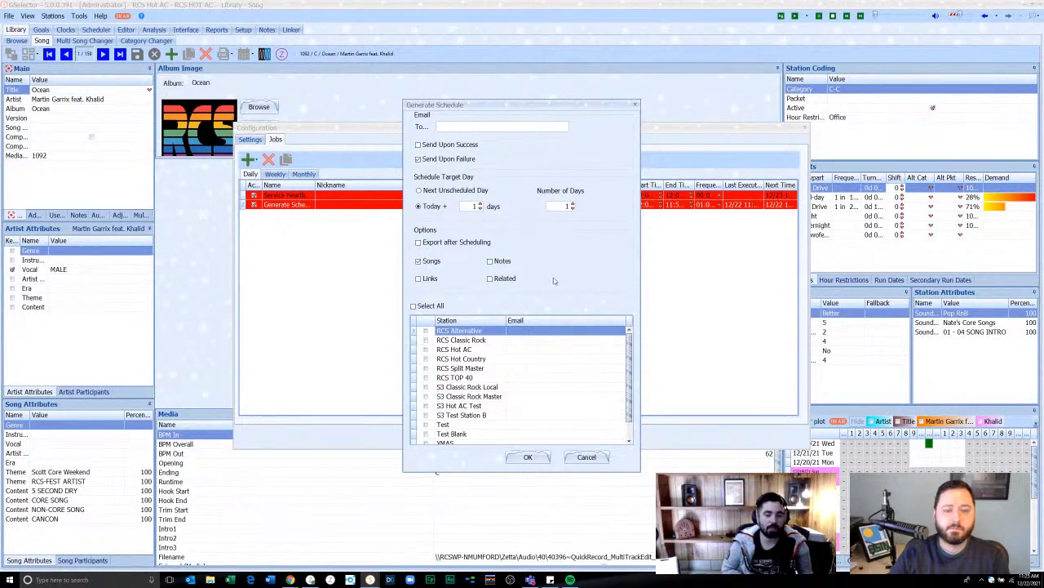
left_click(430, 278)
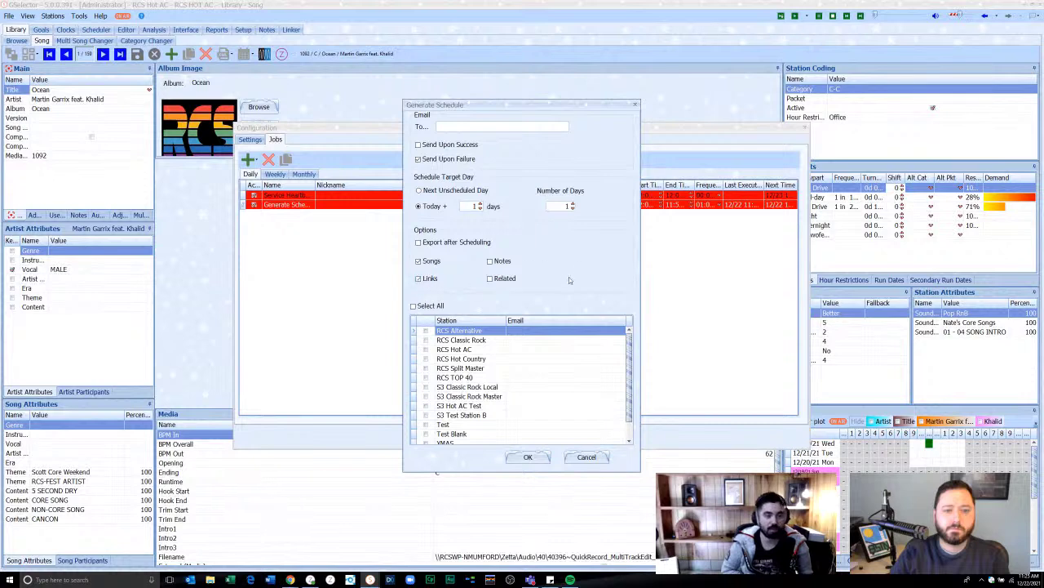
- Enter the notification recipient's e-mail address in the To field and save the job
left_click(454, 126)
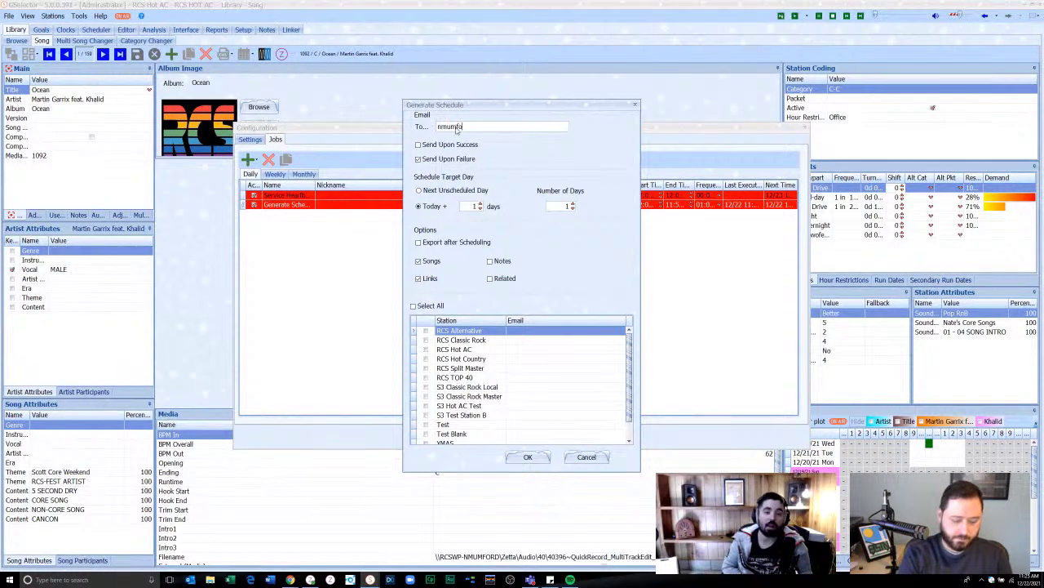
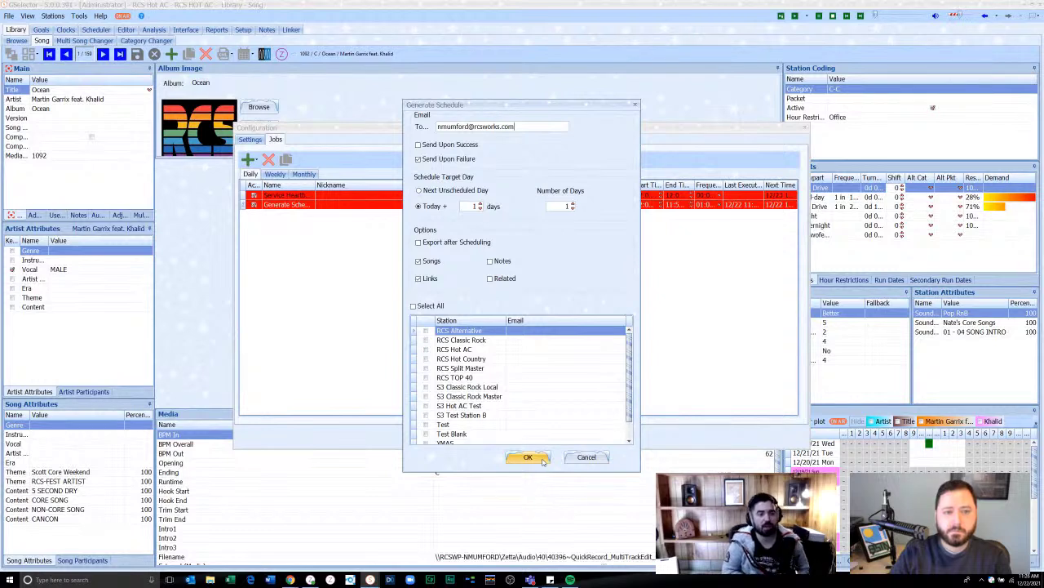
left_click(529, 458)
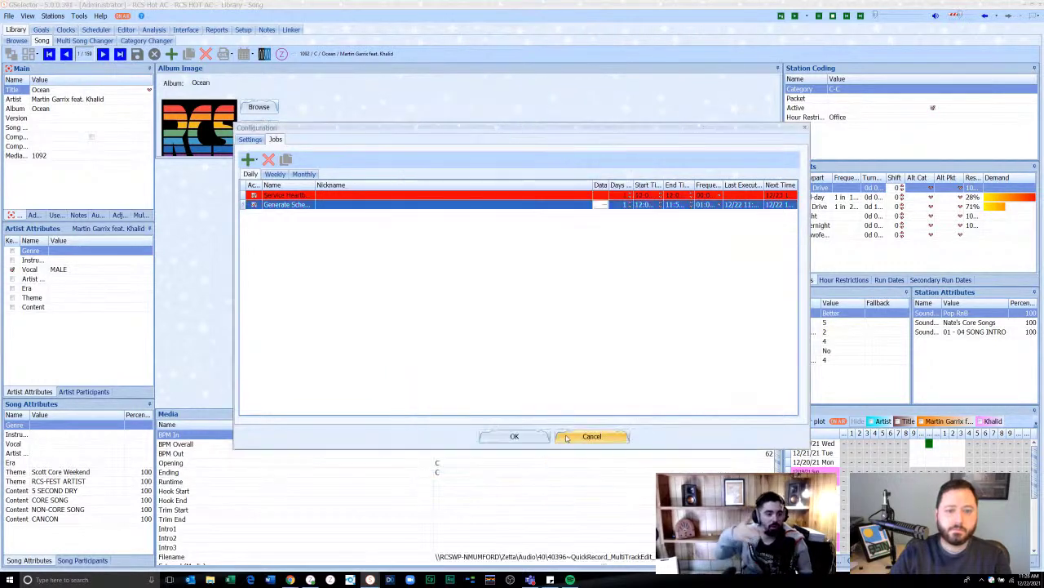
- Add a Backup job to the daily list from the job-type dropdown
left_click(250, 160)
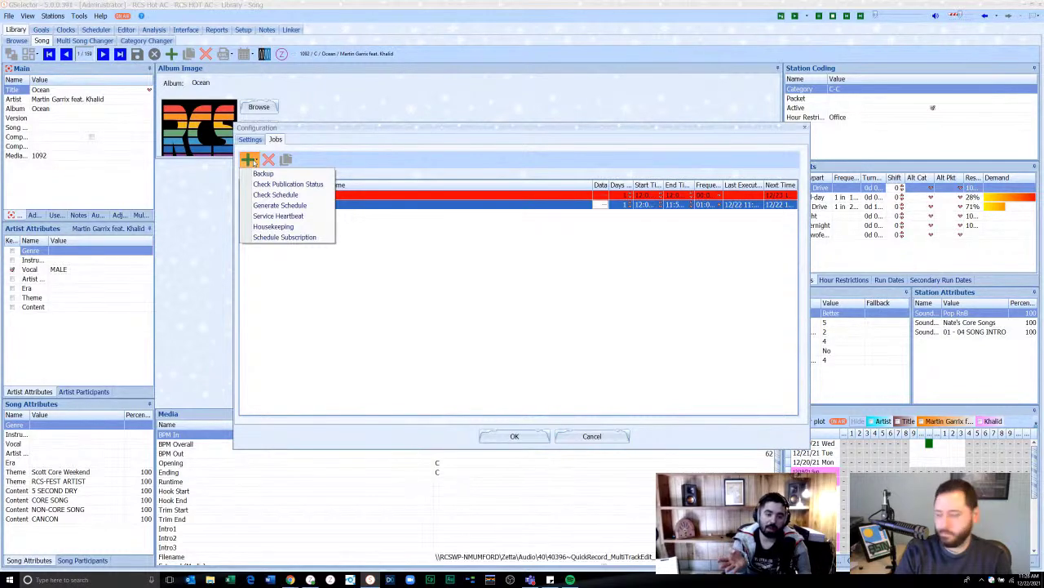
left_click(261, 175)
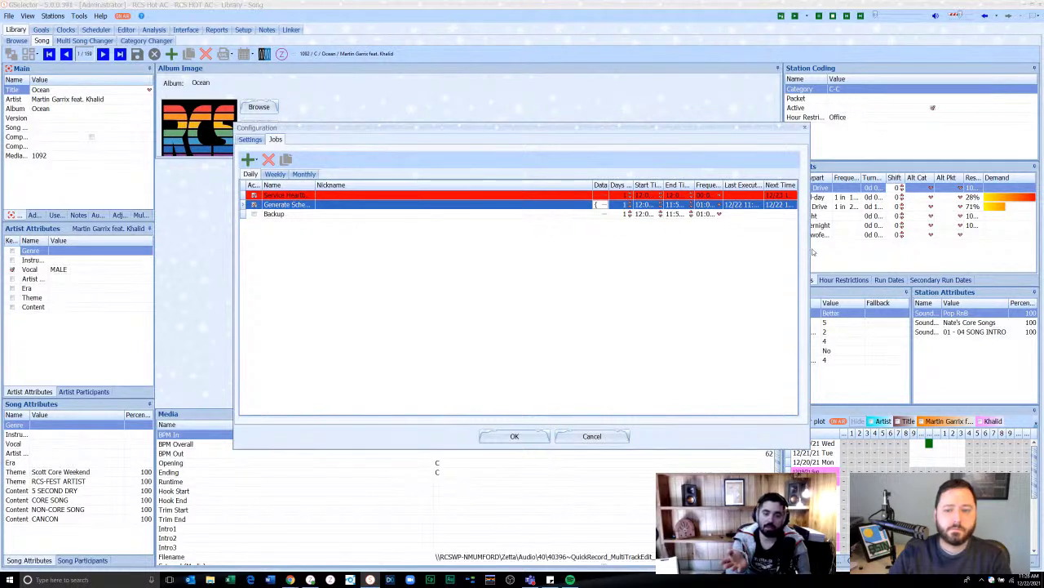
left_click(249, 159)
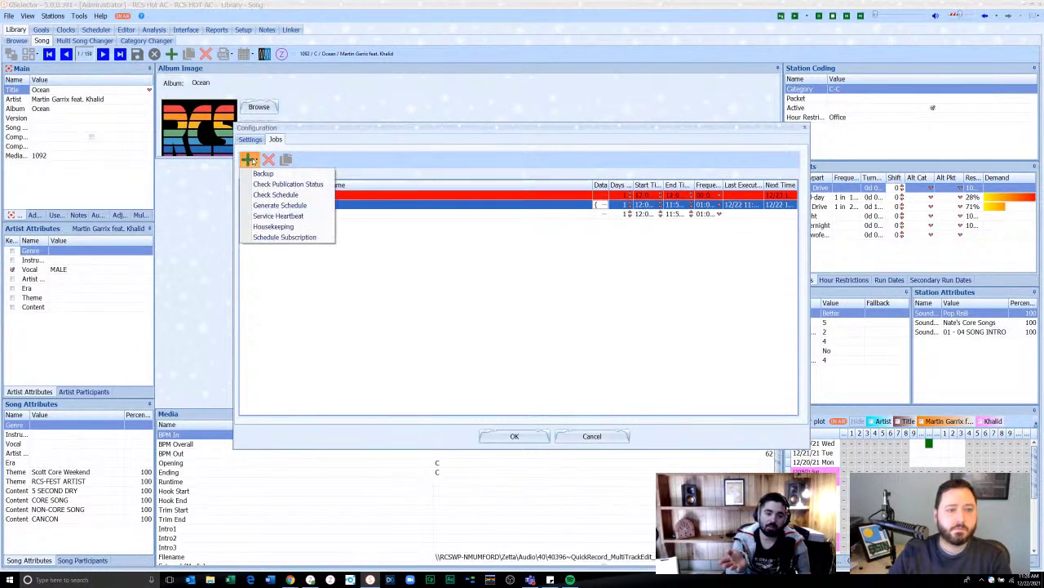
left_click(267, 167)
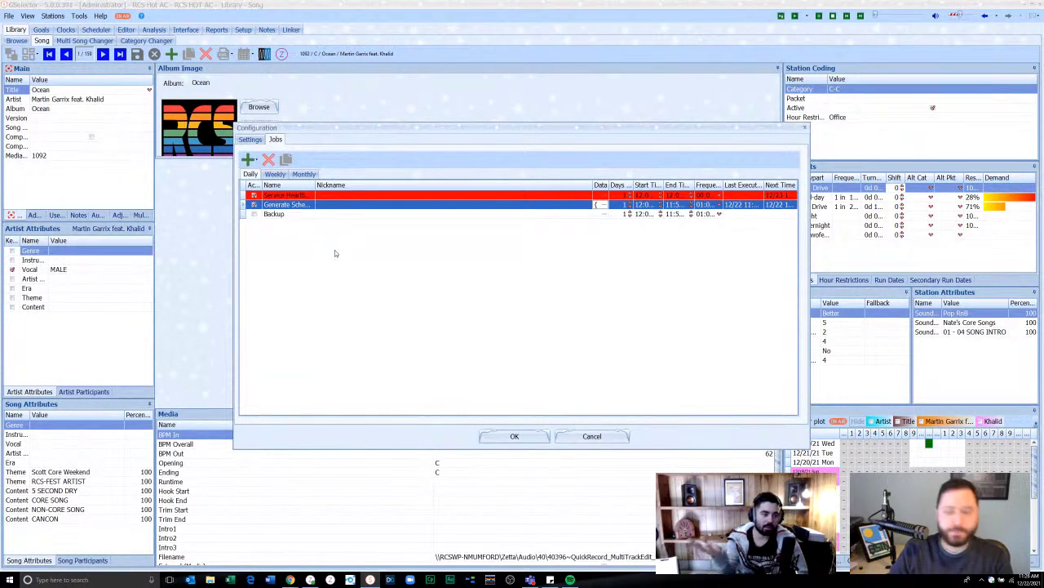
- Add a Housekeeping job from the dropdown, then select the Generate Schedule job
left_click(258, 161)
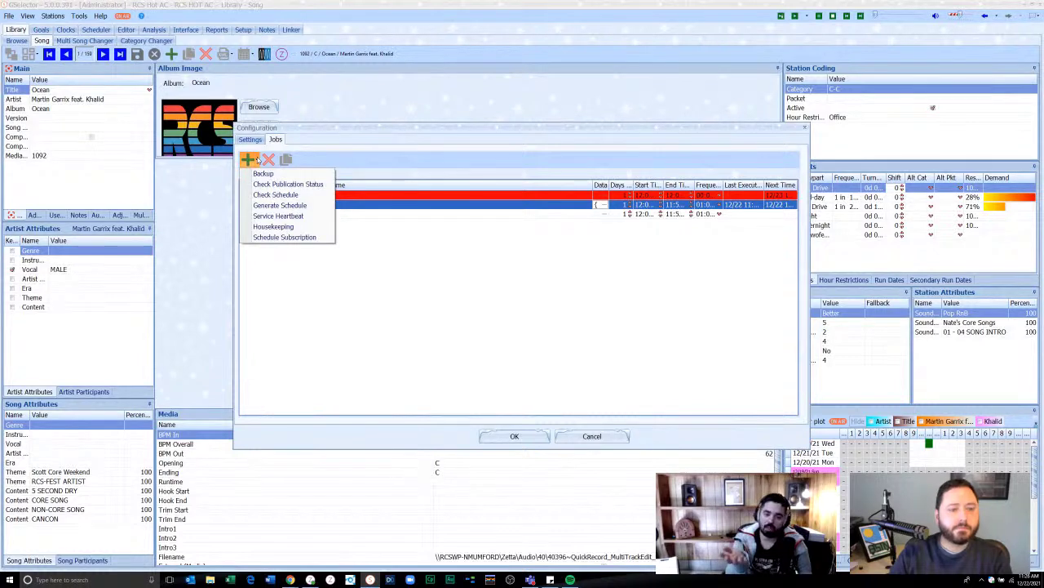
left_click(264, 174)
left_click(285, 224)
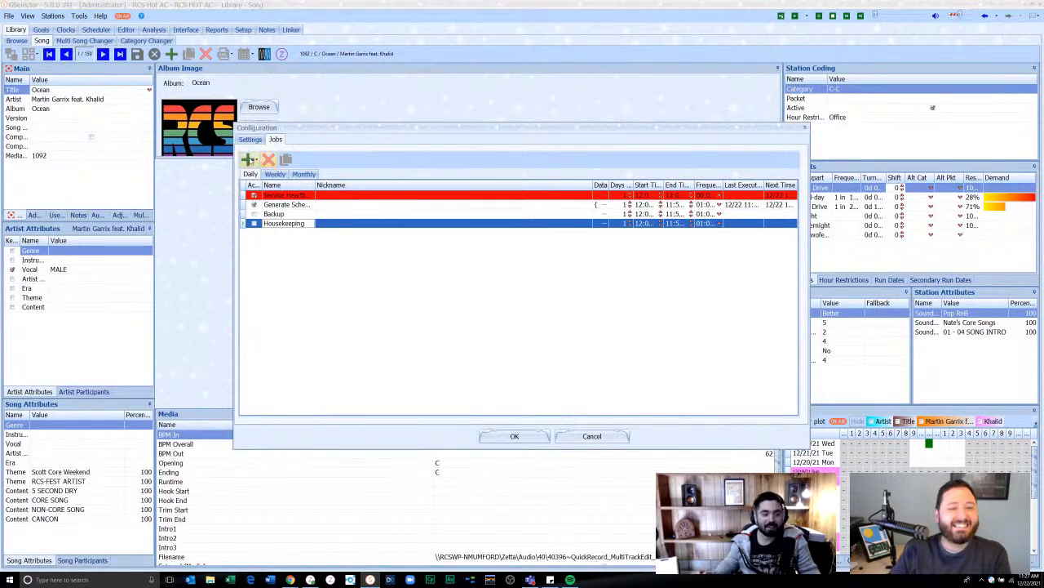
left_click(255, 160)
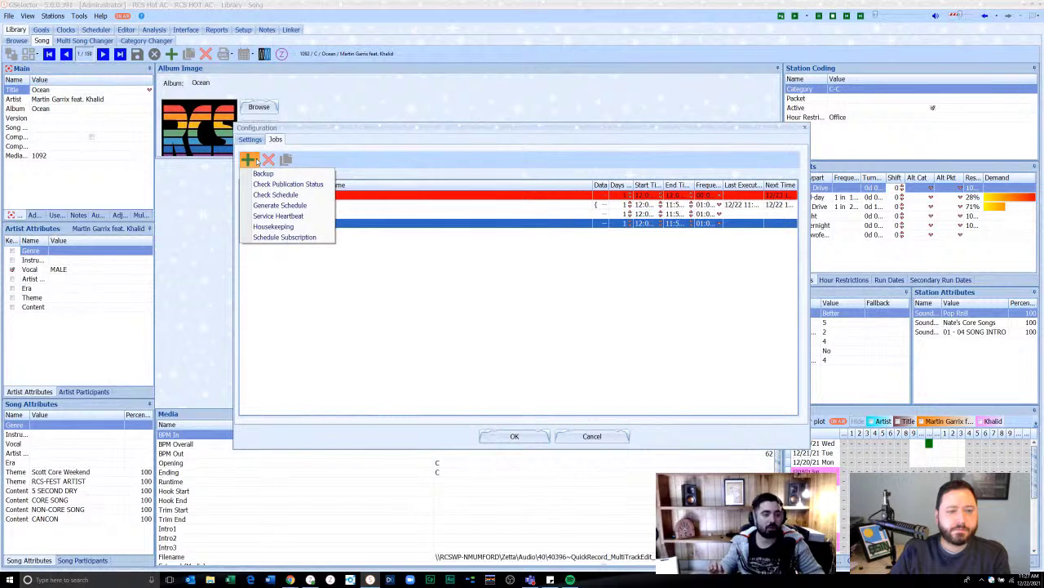
left_click(280, 205)
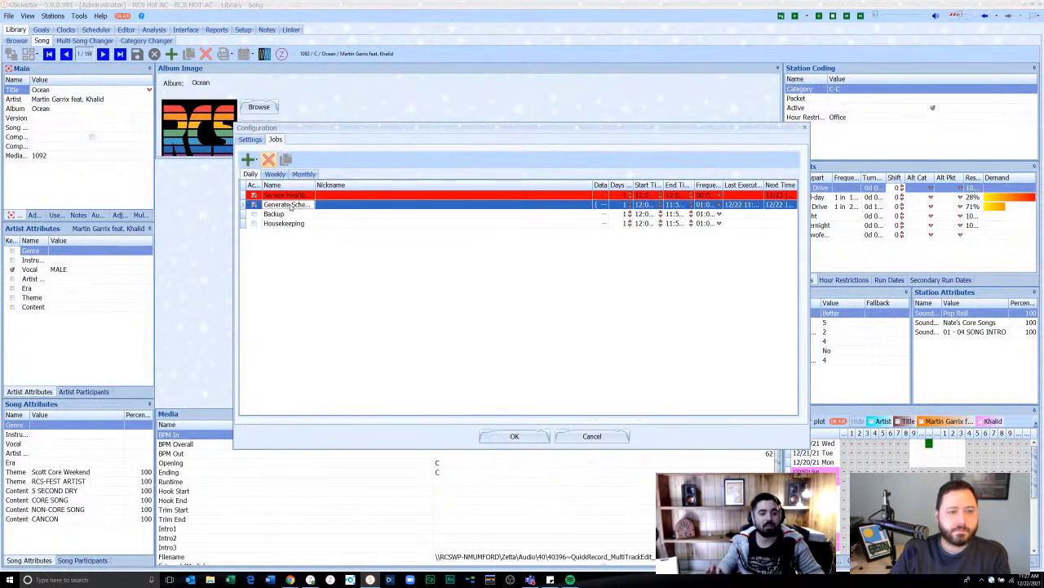
left_click(605, 206)
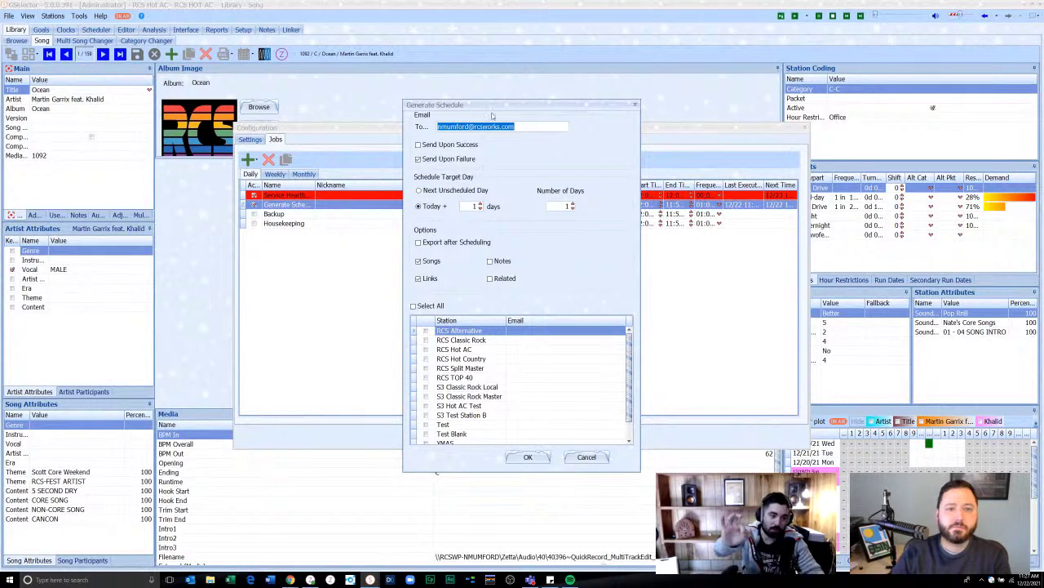
left_click_drag(496, 110, 443, 102)
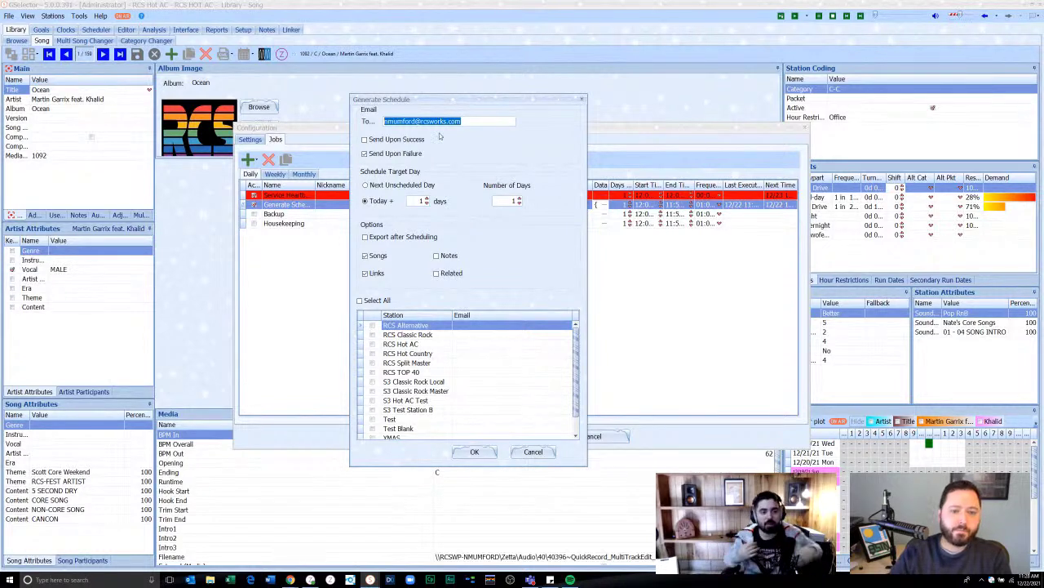
left_click(533, 451)
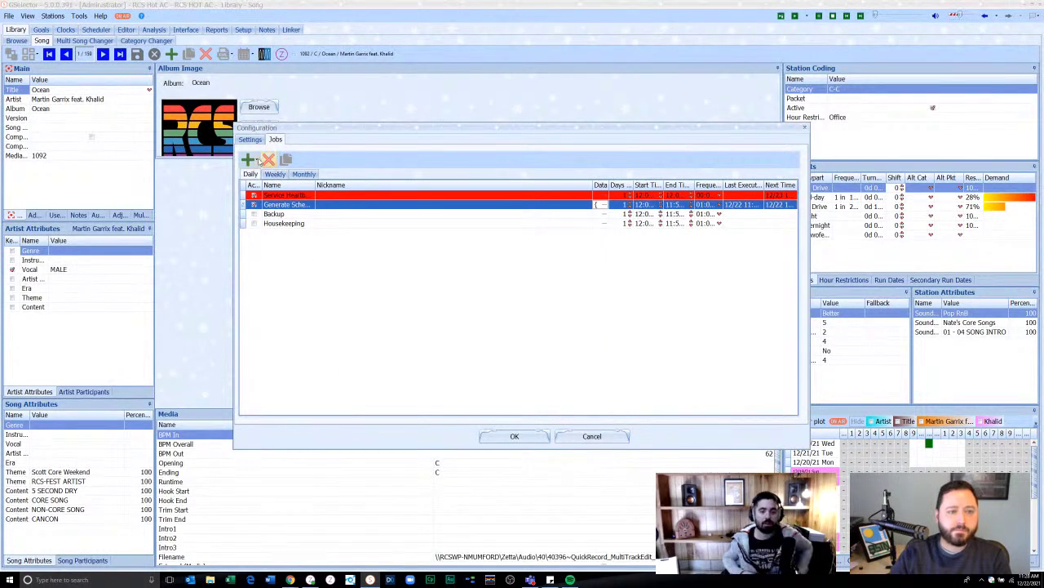
left_click(254, 160)
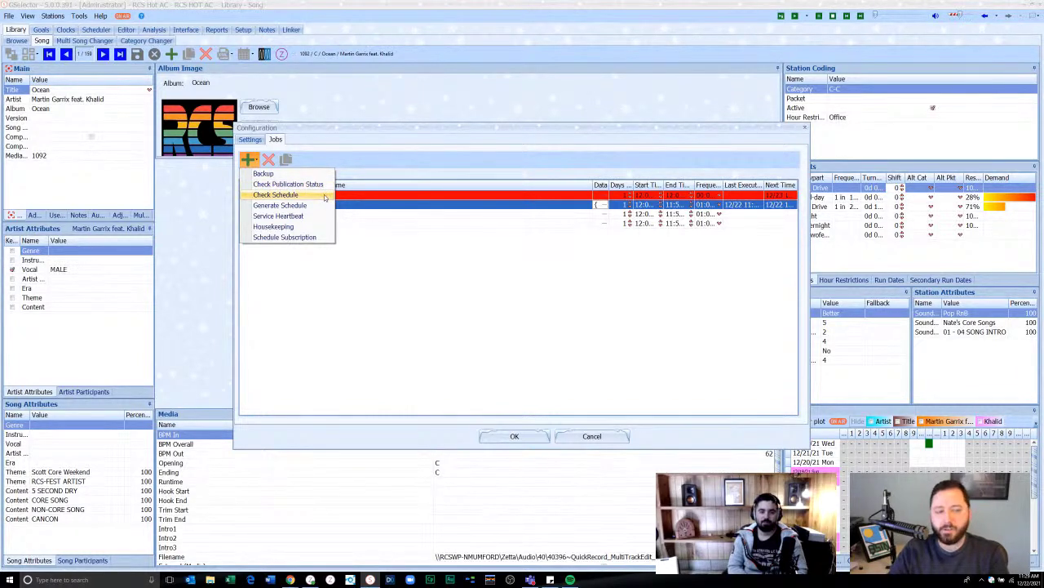
- Review the Generate Schedule job's e-mail settings and cancel without changes
left_click(584, 291)
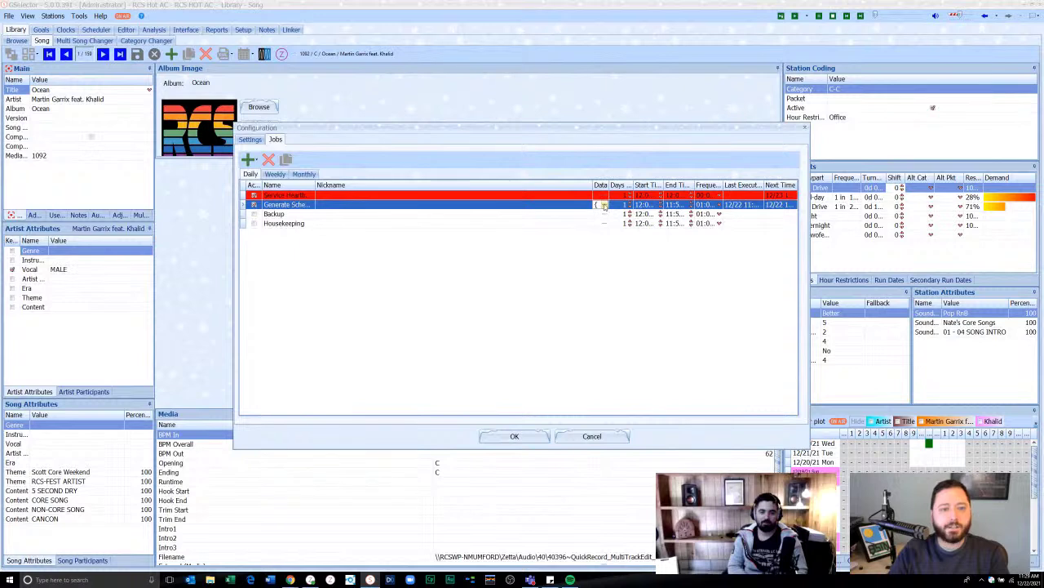
left_click(606, 205)
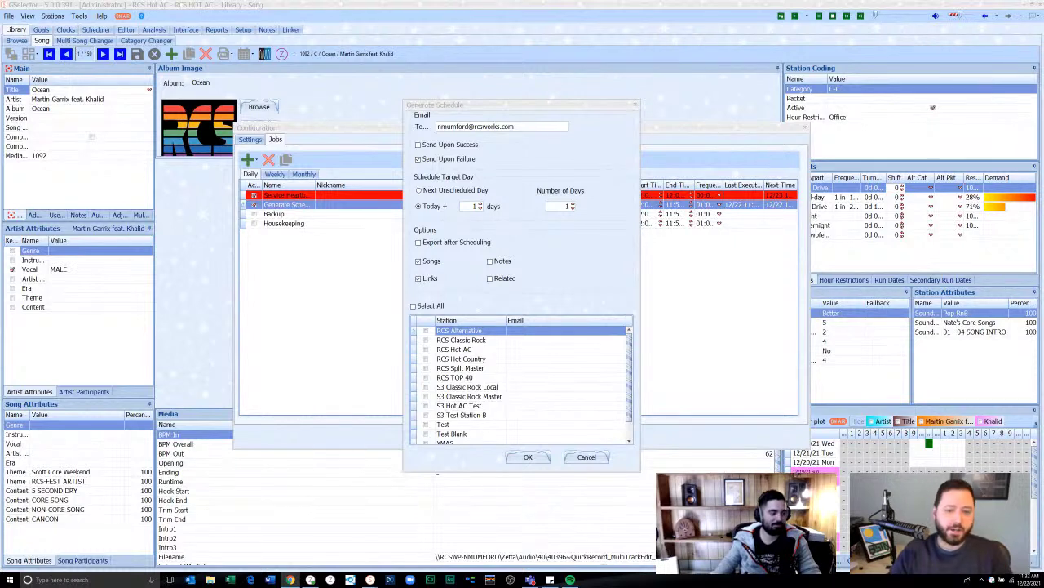
left_click(587, 457)
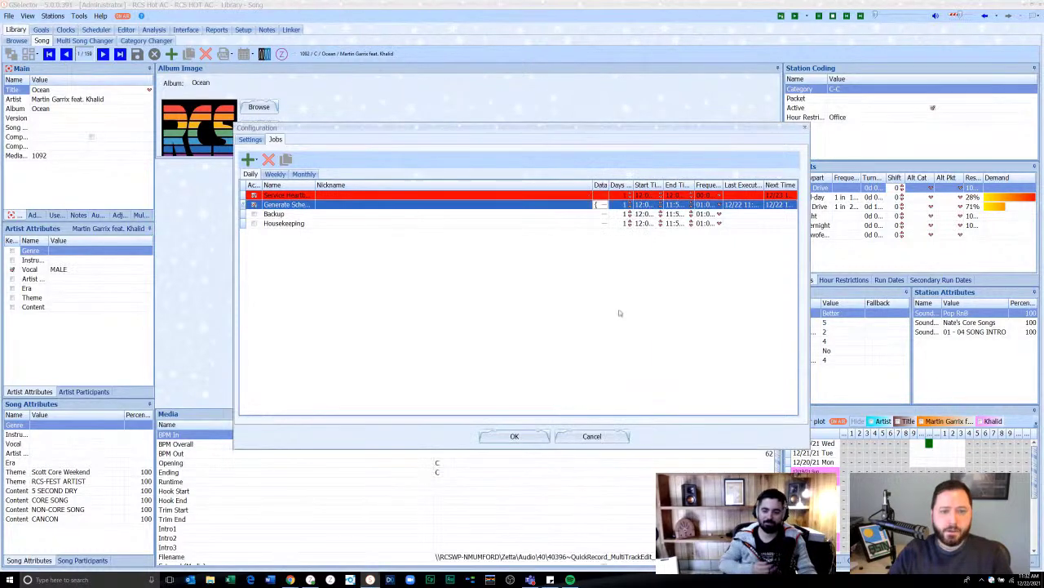
- Cancel Configuration, open Clocks > Assignment for the Default grid, and show FlexClocks intervals
left_click(591, 436)
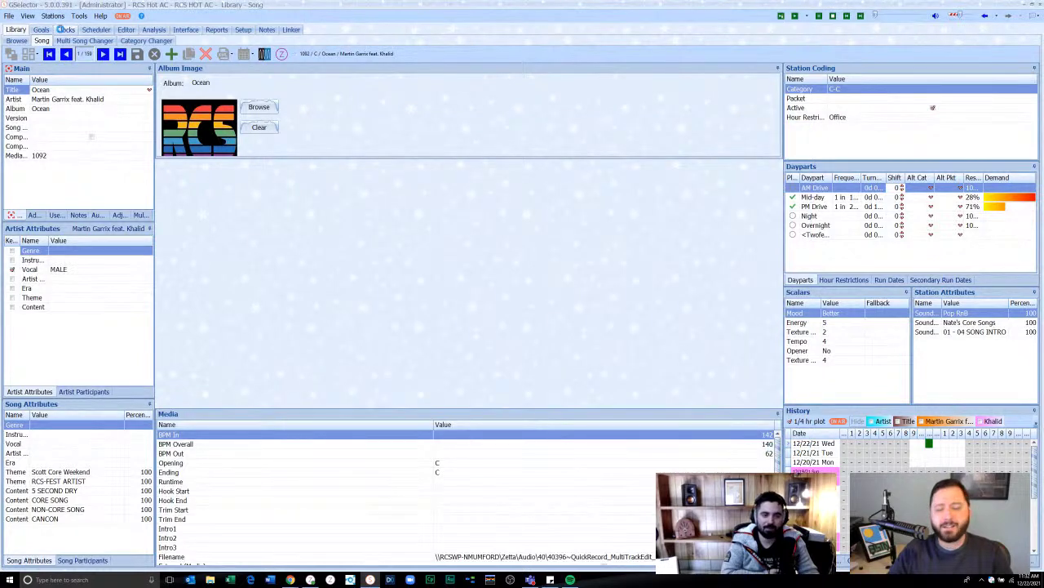
left_click(61, 29)
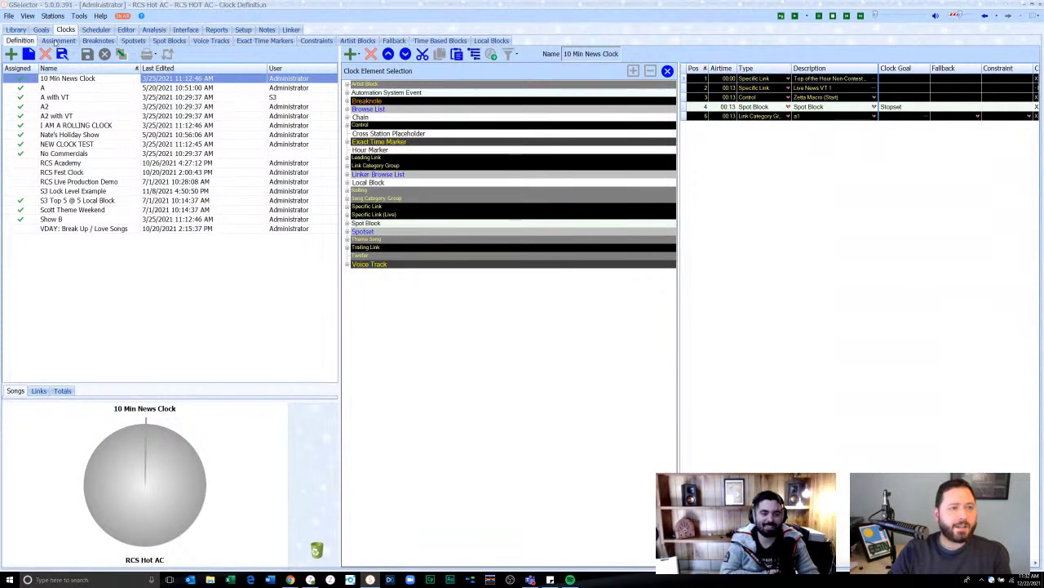
left_click(58, 40)
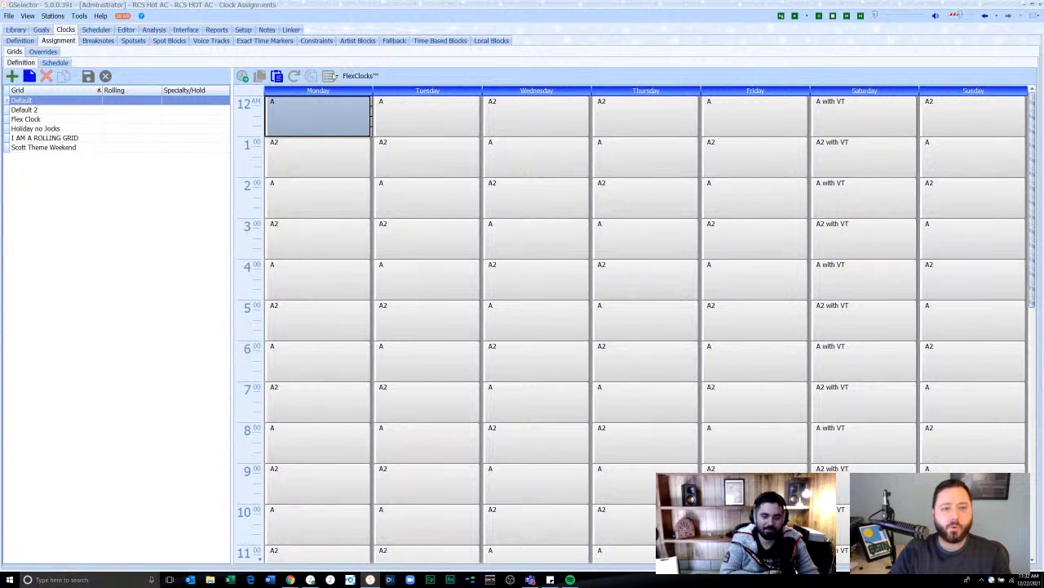
left_click(334, 76)
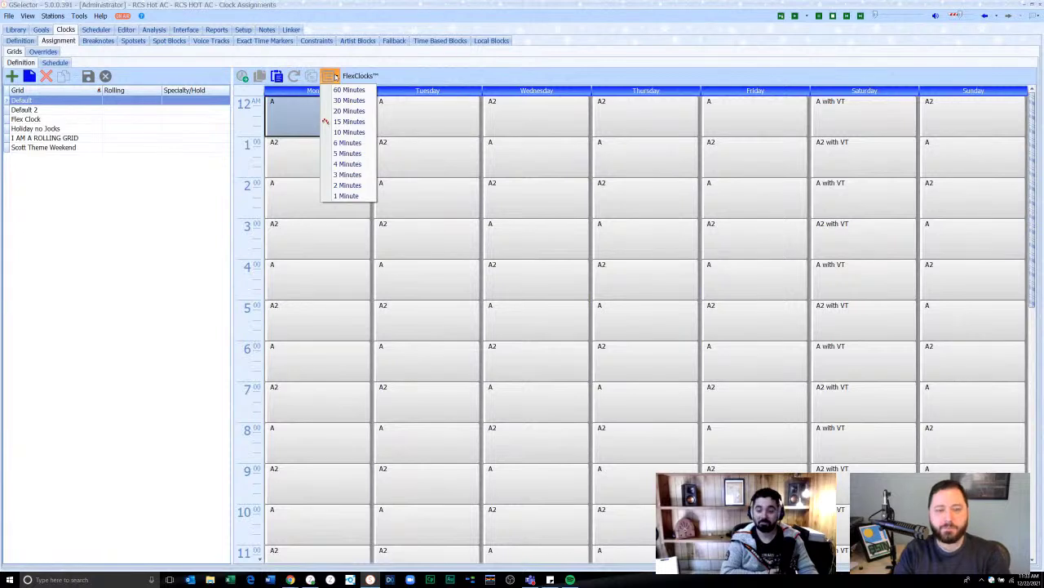
left_click(335, 76)
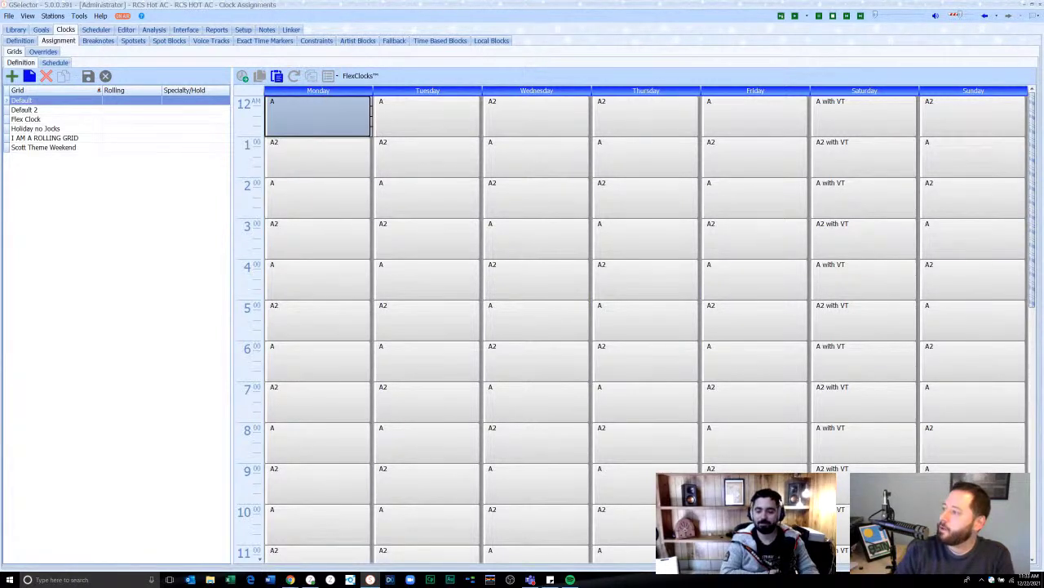